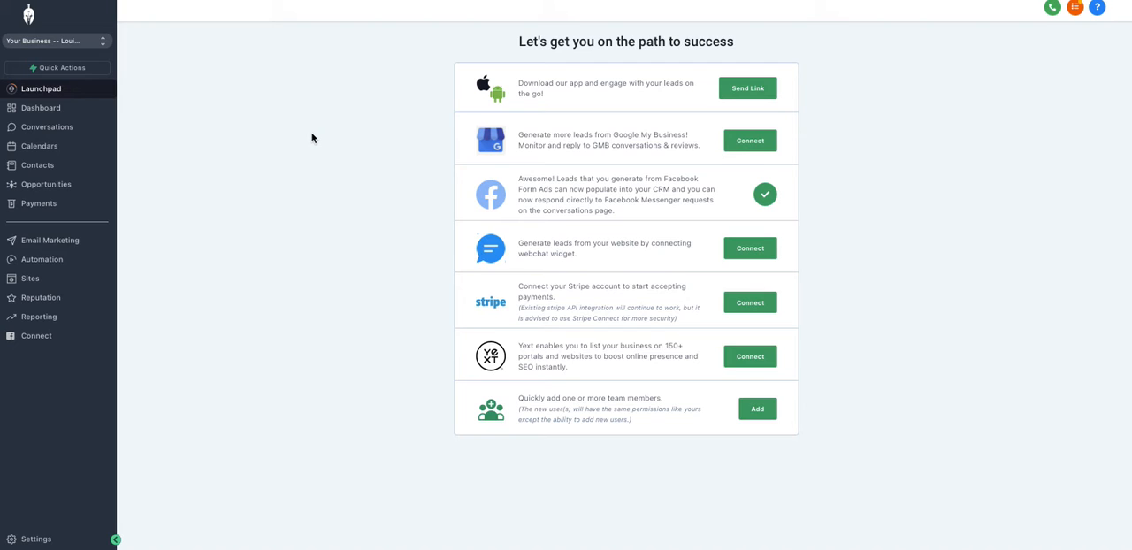
# Open the form for adding a new domain in the account settings and review its required A and CNAME record targets.
pyautogui.click(36, 539)
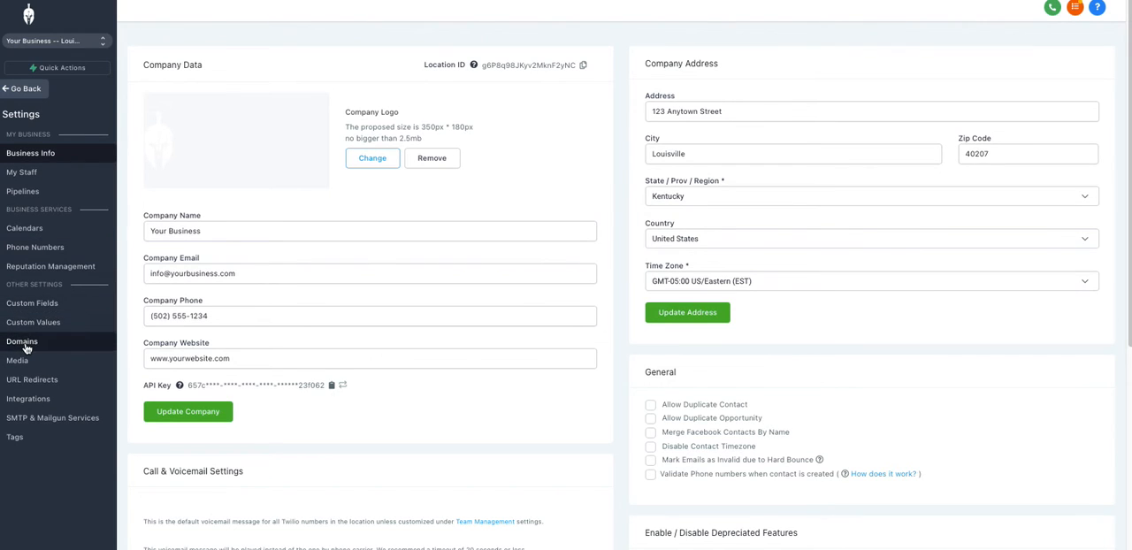
pyautogui.click(26, 344)
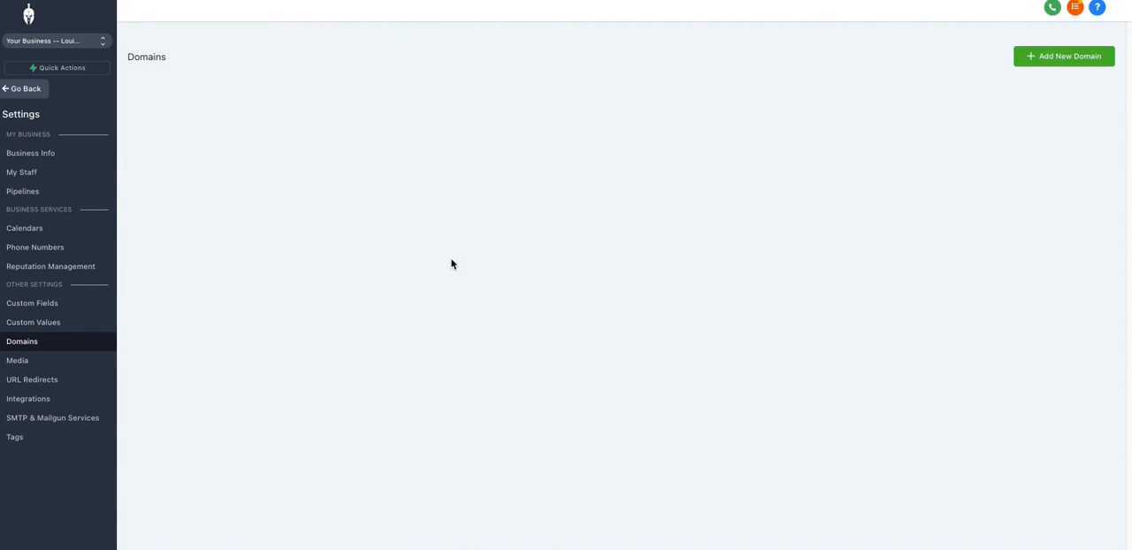
pyautogui.click(1042, 61)
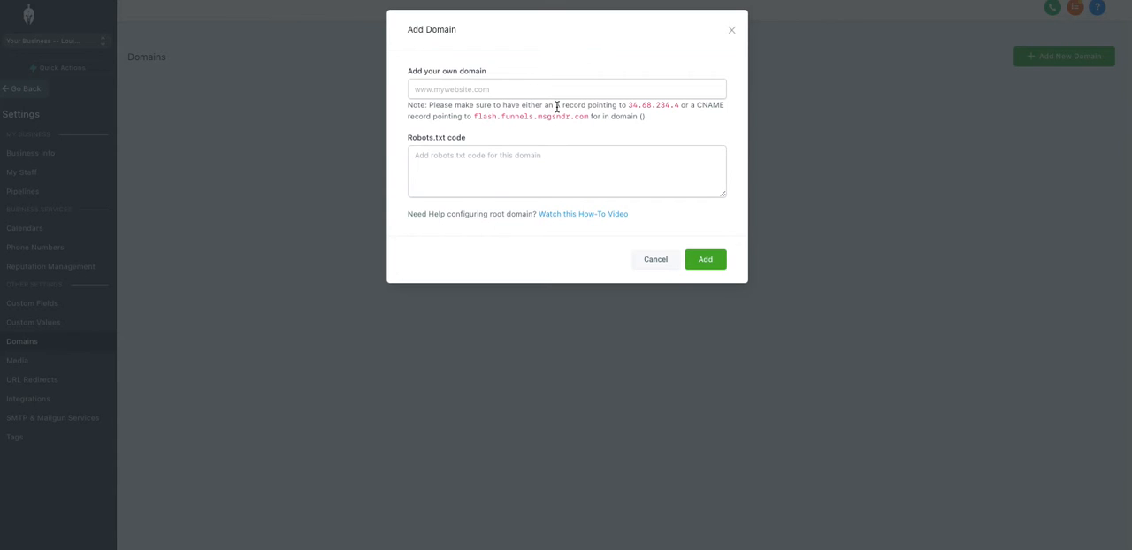
pyautogui.moveTo(629, 104); pyautogui.dragTo(680, 105)
pyautogui.click(796, 1)
pyautogui.moveTo(430, 107); pyautogui.dragTo(657, 125)
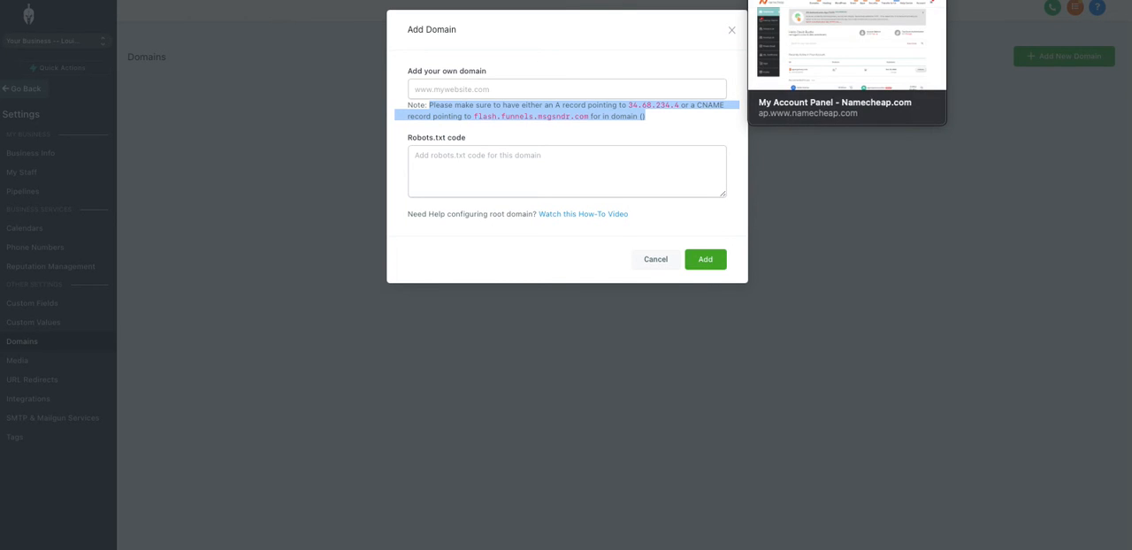
# Switch to Namecheap, open the list of owned domains and look through it.
pyautogui.click(800, 1)
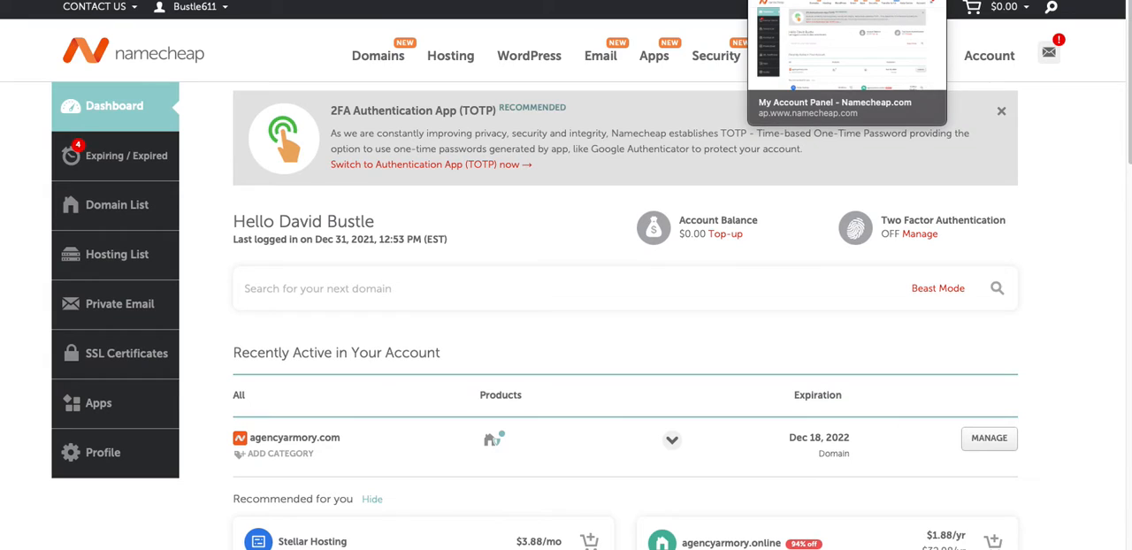
pyautogui.click(118, 209)
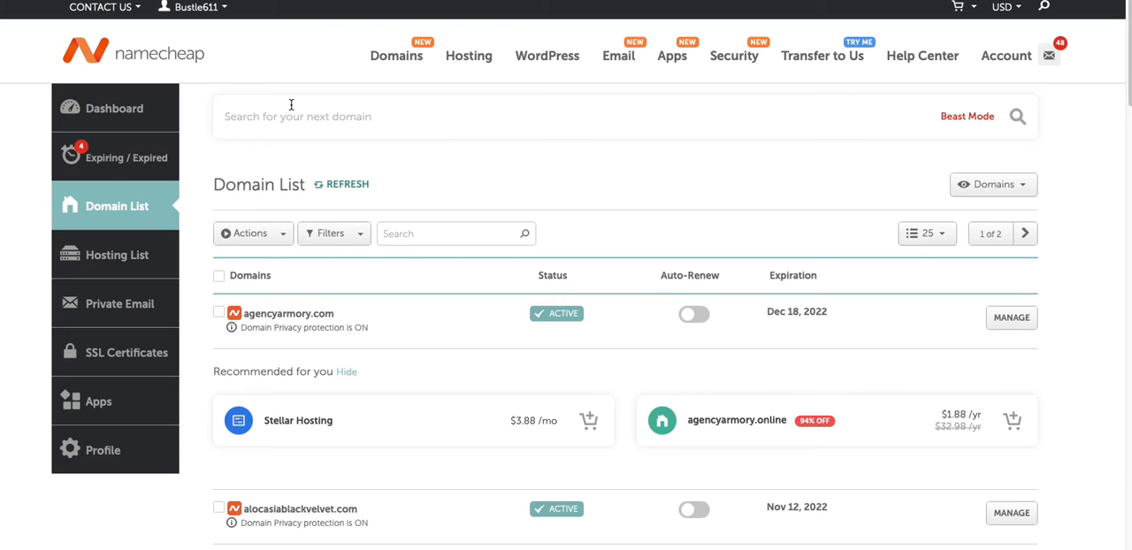
pyautogui.scroll(-3, 462, 173)
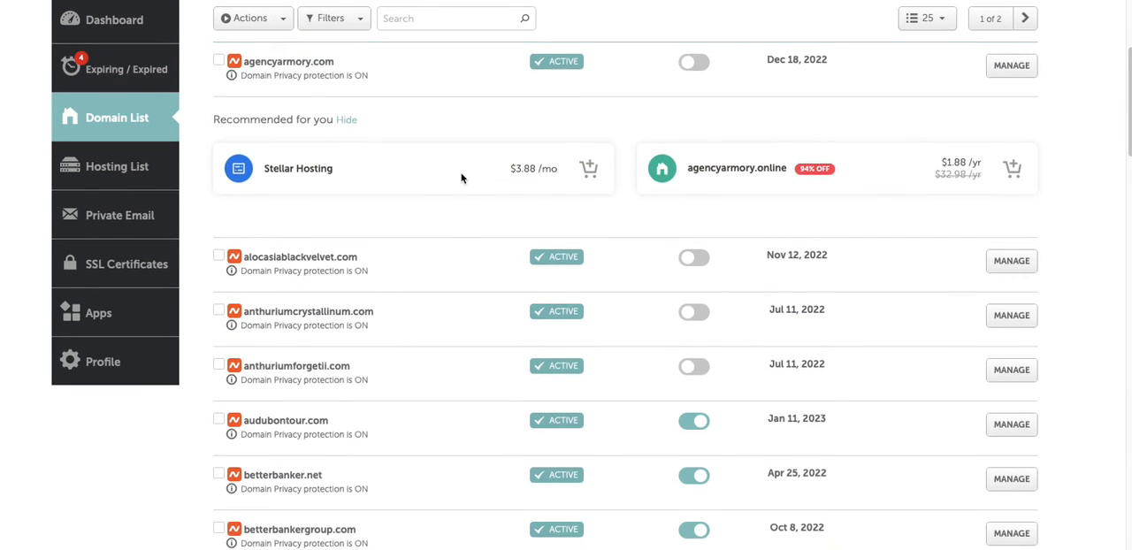
pyautogui.scroll(-1, 460, 178)
pyautogui.scroll(-1, 457, 190)
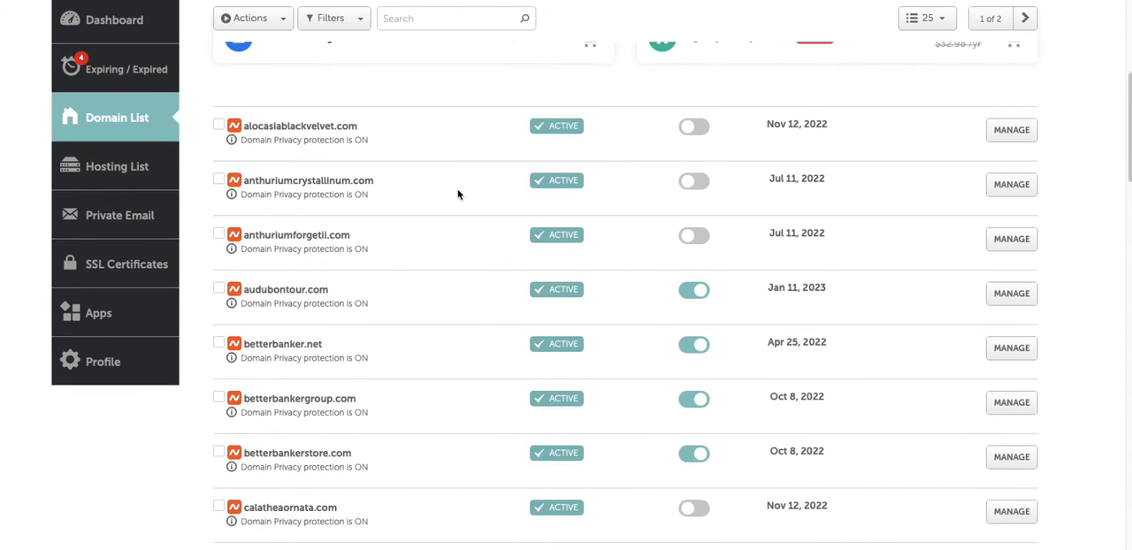
pyautogui.scroll(-2, 424, 227)
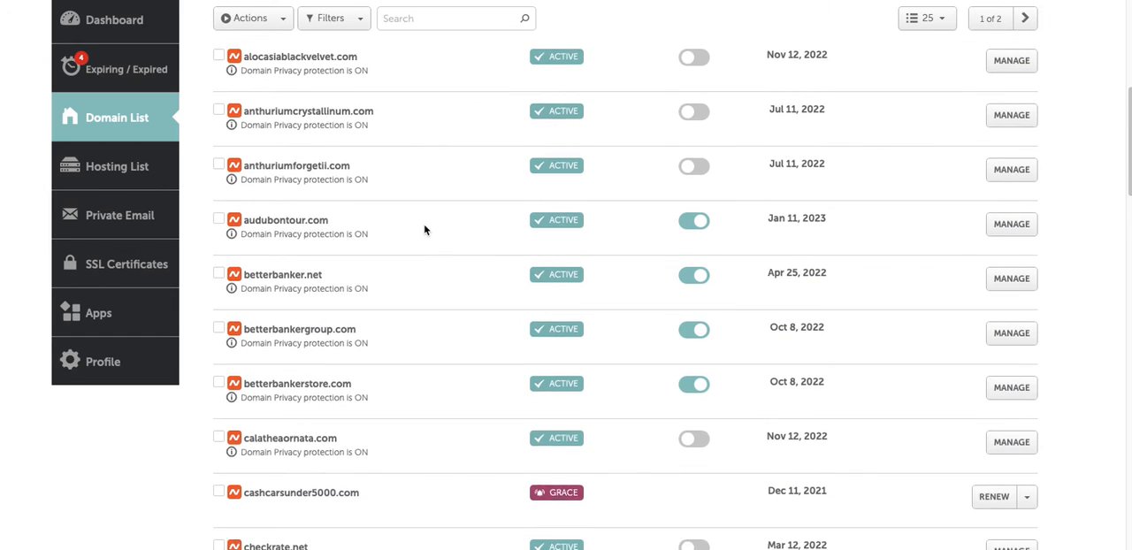
pyautogui.scroll(5, 426, 228)
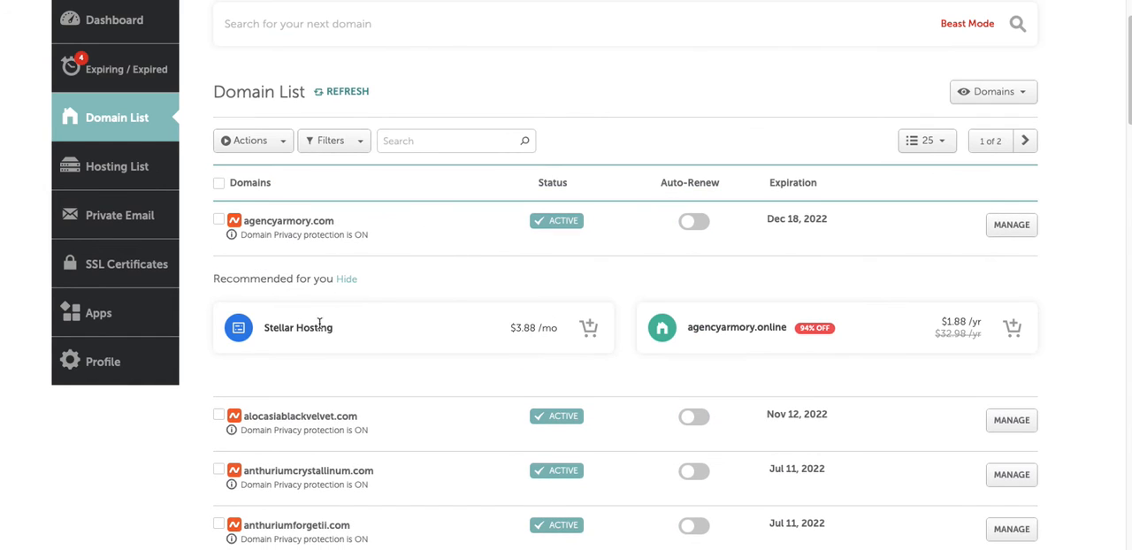
pyautogui.scroll(-1, 360, 366)
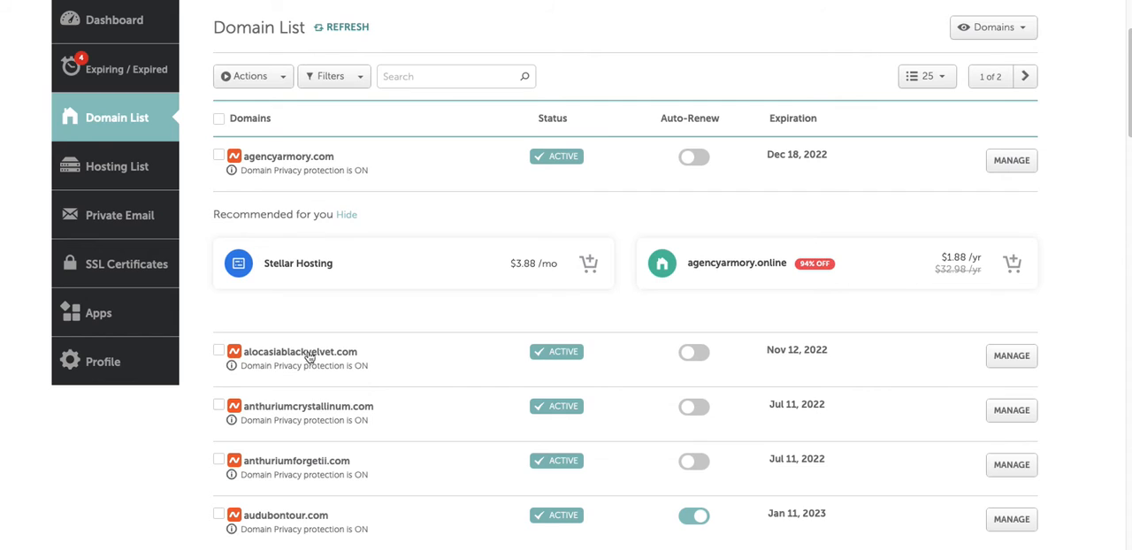
# Open the advanced DNS settings and host records of the domain alocasiablackvelvet.com.
pyautogui.moveTo(358, 352); pyautogui.dragTo(248, 346)
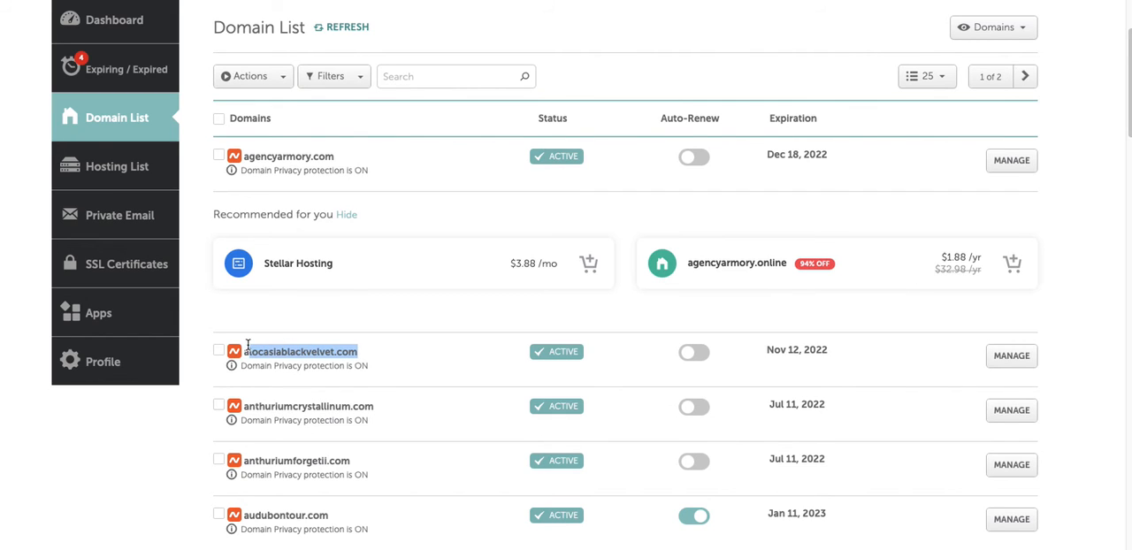
pyautogui.click(385, 360)
pyautogui.moveTo(370, 354); pyautogui.dragTo(251, 352)
pyautogui.click(1011, 357)
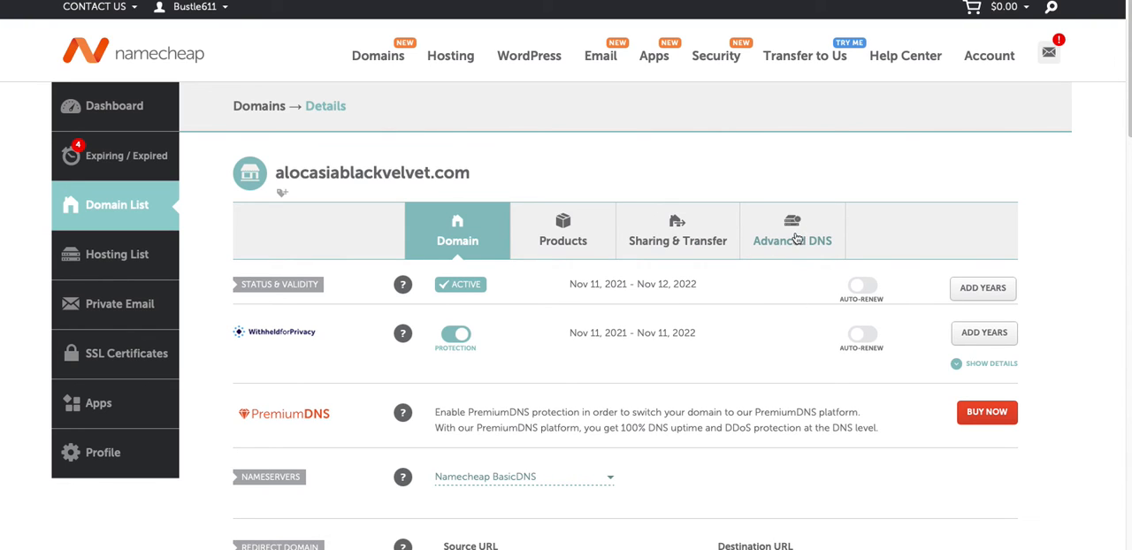
pyautogui.click(793, 241)
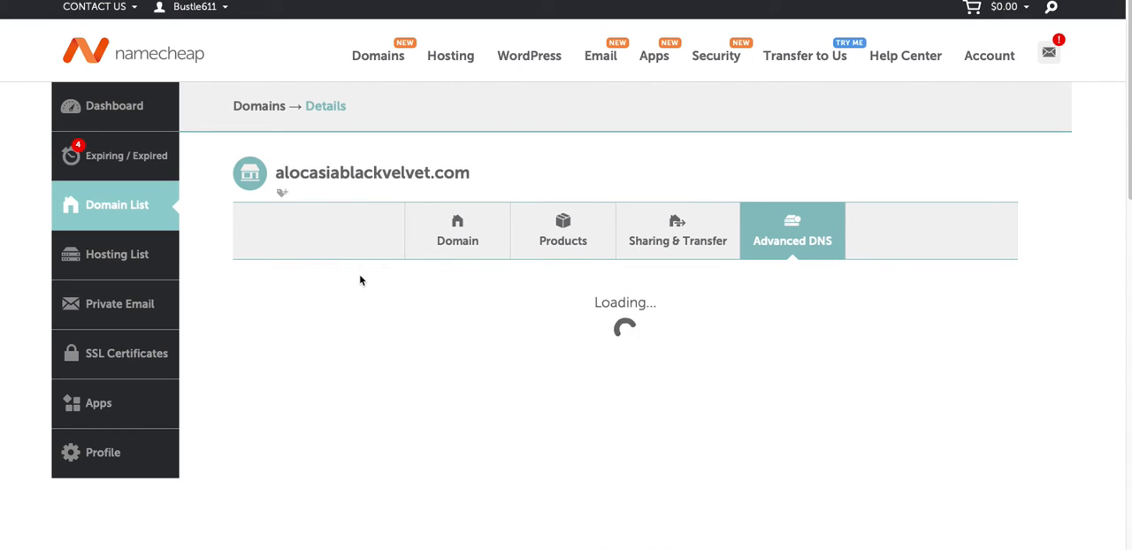
pyautogui.scroll(-2, 367, 288)
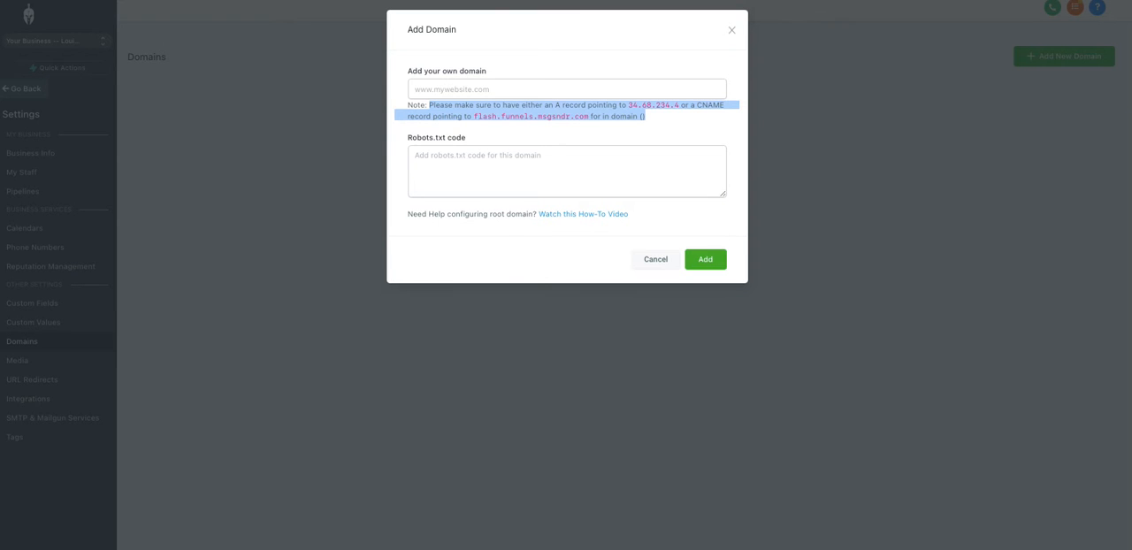
# Copy the IP address 34.68.234.4 from the Add Domain form and save it in Namecheap as an A record for host @.
pyautogui.click(612, 58)
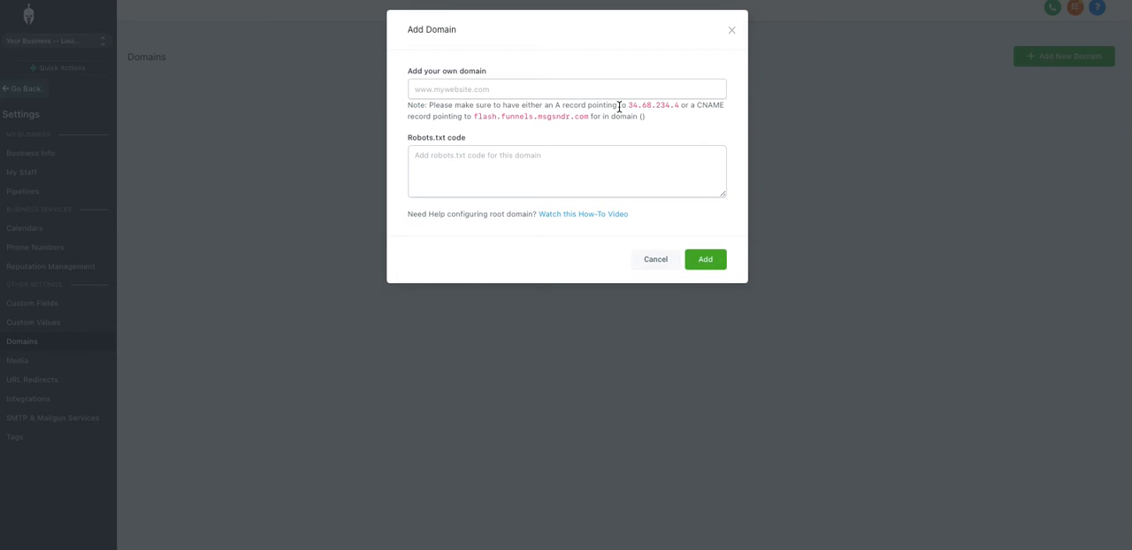
pyautogui.moveTo(669, 116); pyautogui.dragTo(679, 107)
pyautogui.hotkey('ctrl', 'c')
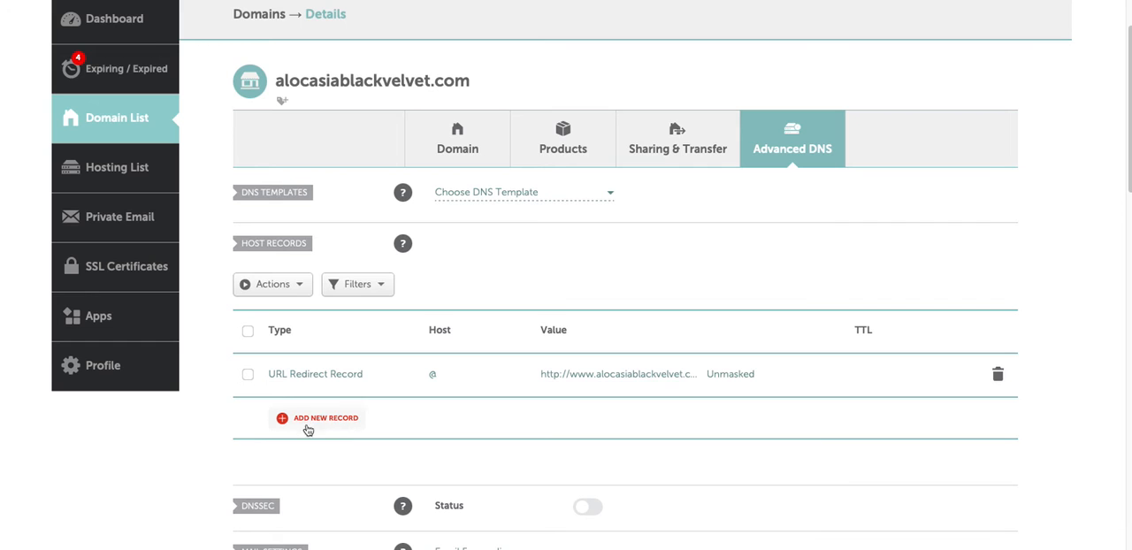
pyautogui.click(317, 423)
pyautogui.scroll(-3, 313, 421)
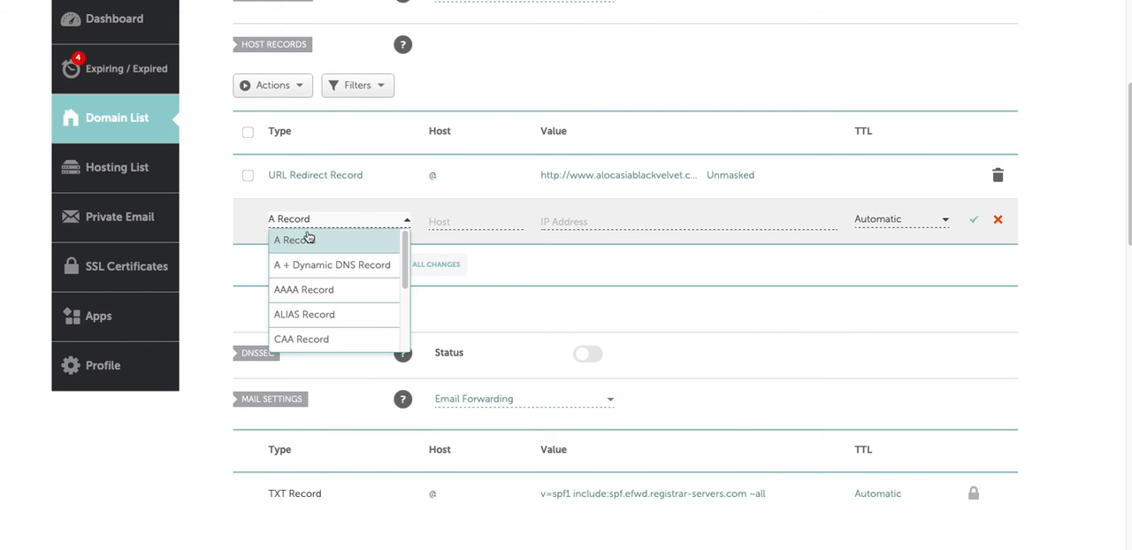
pyautogui.click(309, 241)
pyautogui.click(448, 222)
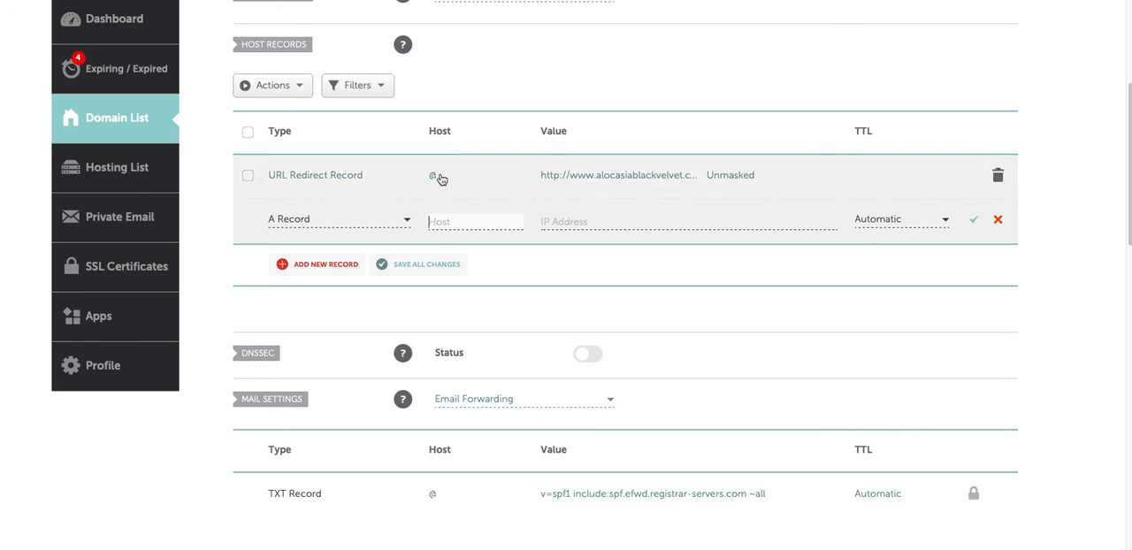
pyautogui.write('@')
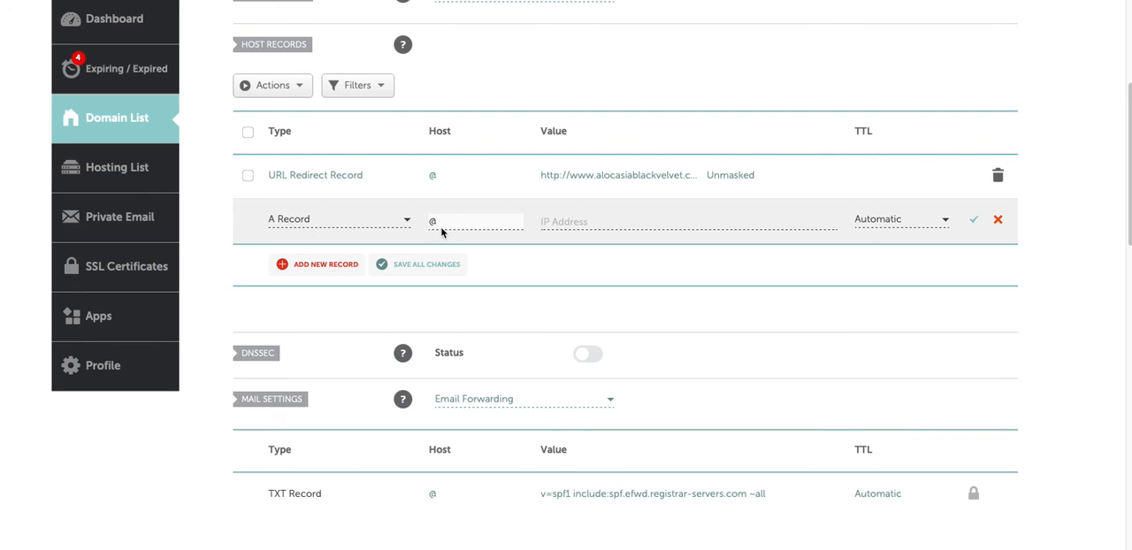
pyautogui.click(559, 221)
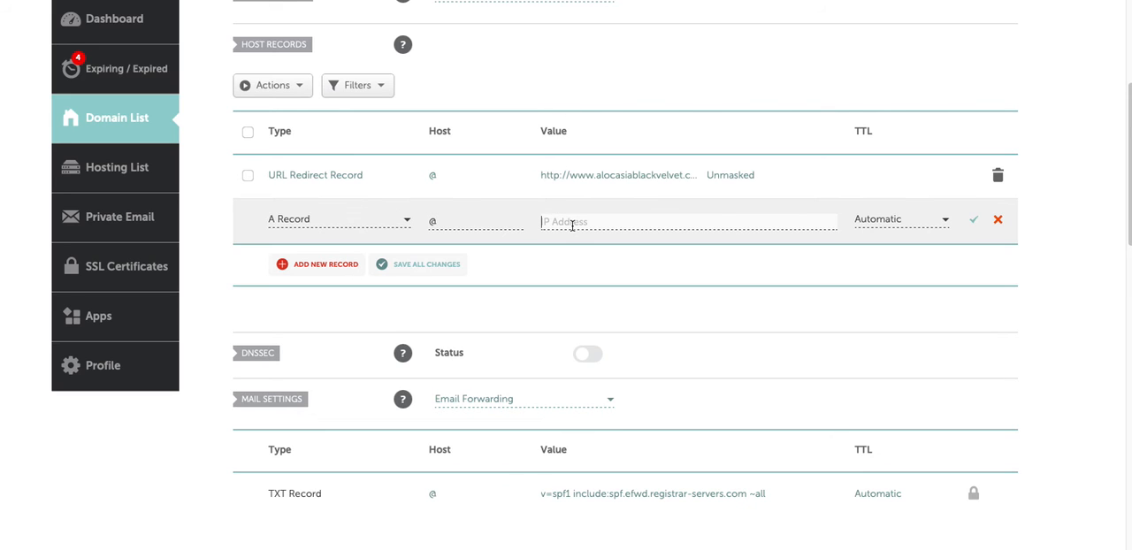
pyautogui.hotkey('ctrl', 'v')
pyautogui.click(975, 221)
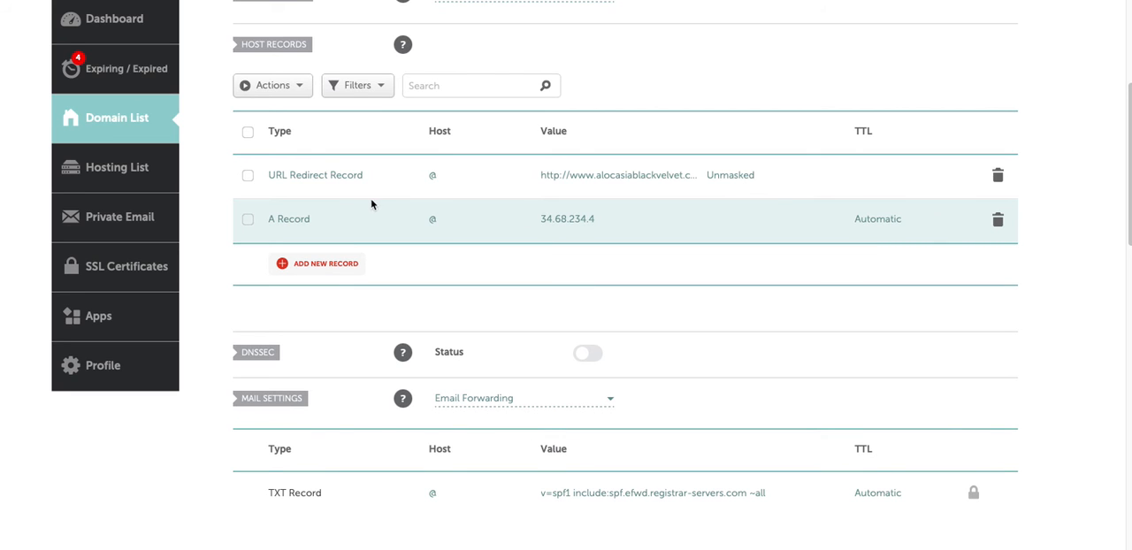
# Copy the CNAME target flash.funnels.msgsndr.com from the Add Domain form and return to Namecheap.
pyautogui.hotkey('ctrl', 'shift', 'Tab')
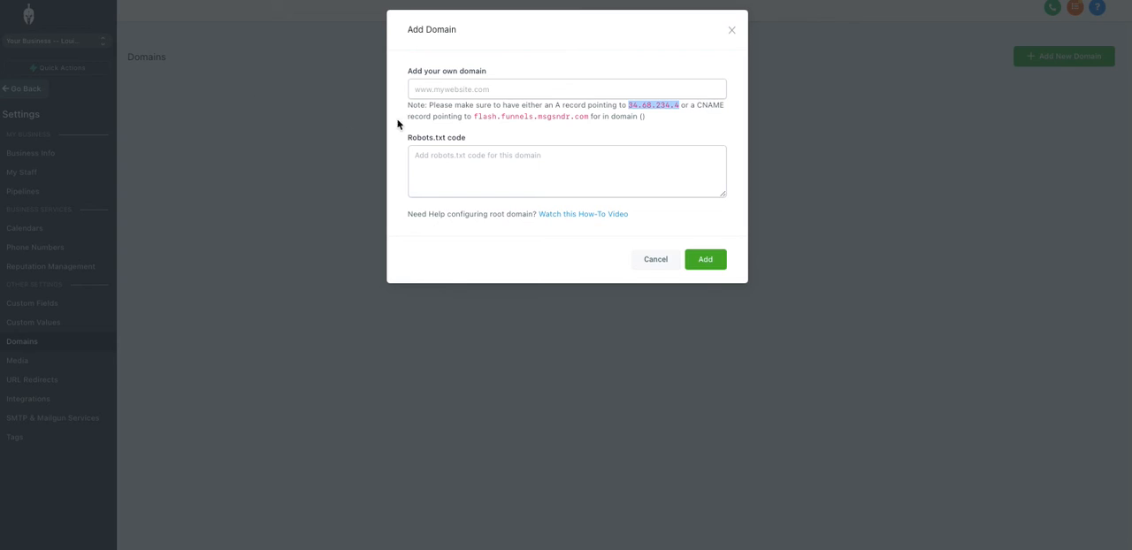
pyautogui.moveTo(474, 118); pyautogui.dragTo(586, 118)
pyautogui.hotkey('ctrl', 'c')
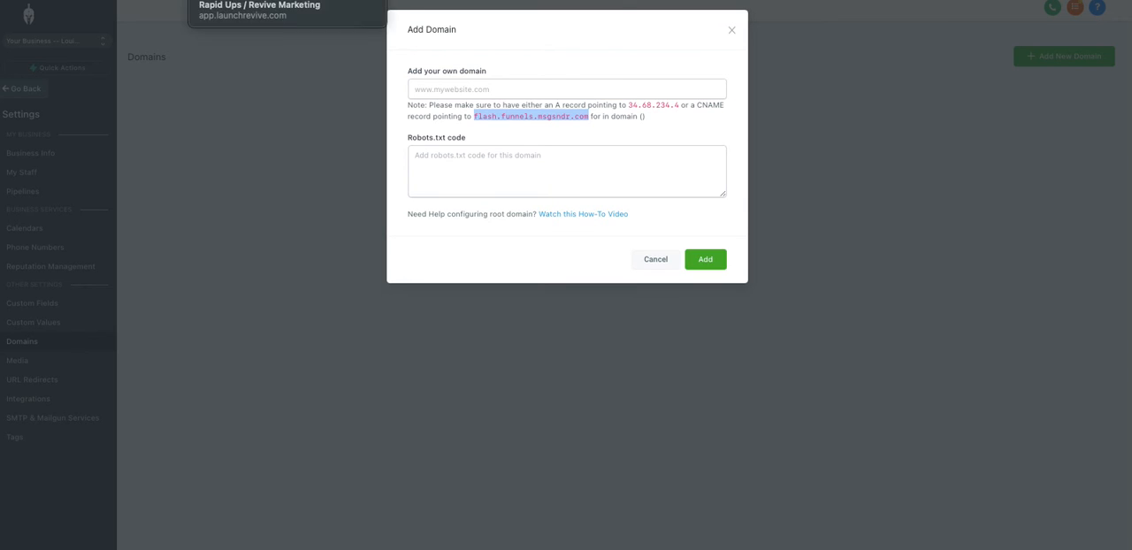
pyautogui.click(796, 0)
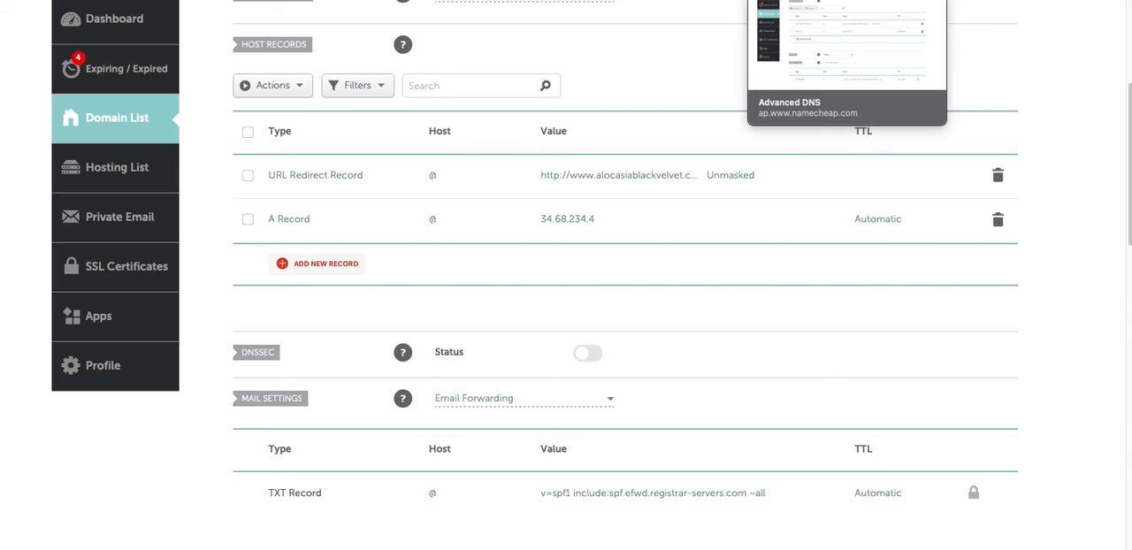
# Add and save a CNAME record for host www pointing to flash.funnels.msgsndr.com.
pyautogui.click(313, 267)
pyautogui.scroll(-1, 310, 297)
pyautogui.scroll(-1, 311, 298)
pyautogui.click(321, 317)
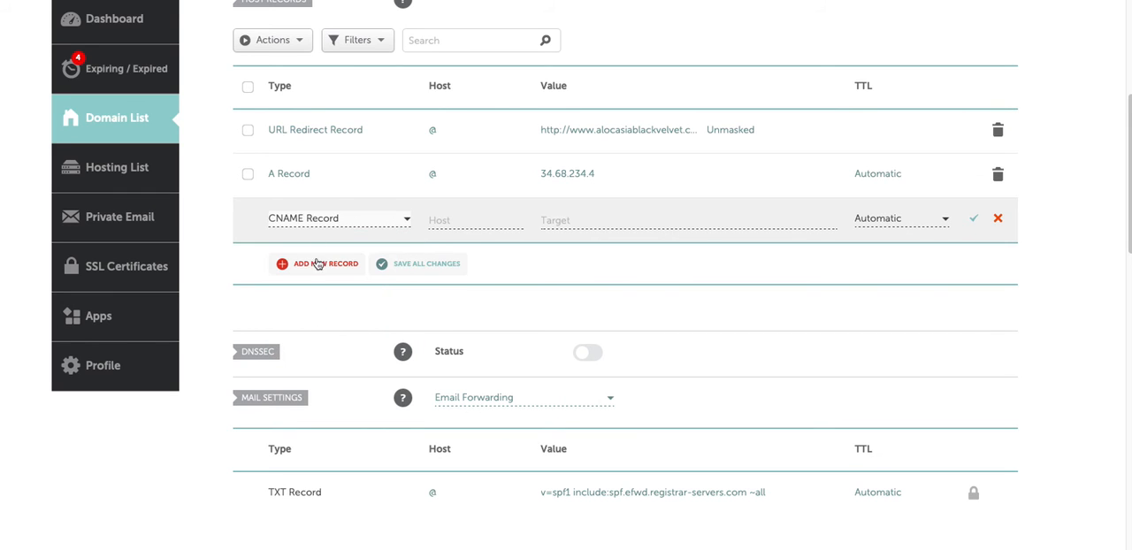
pyautogui.click(450, 221)
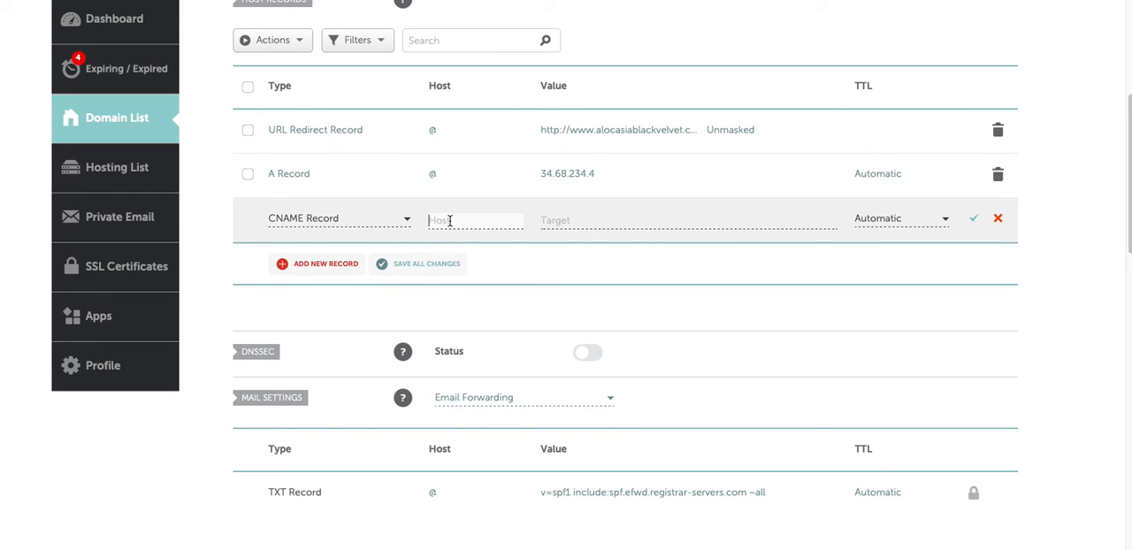
pyautogui.write('www')
pyautogui.click(539, 219)
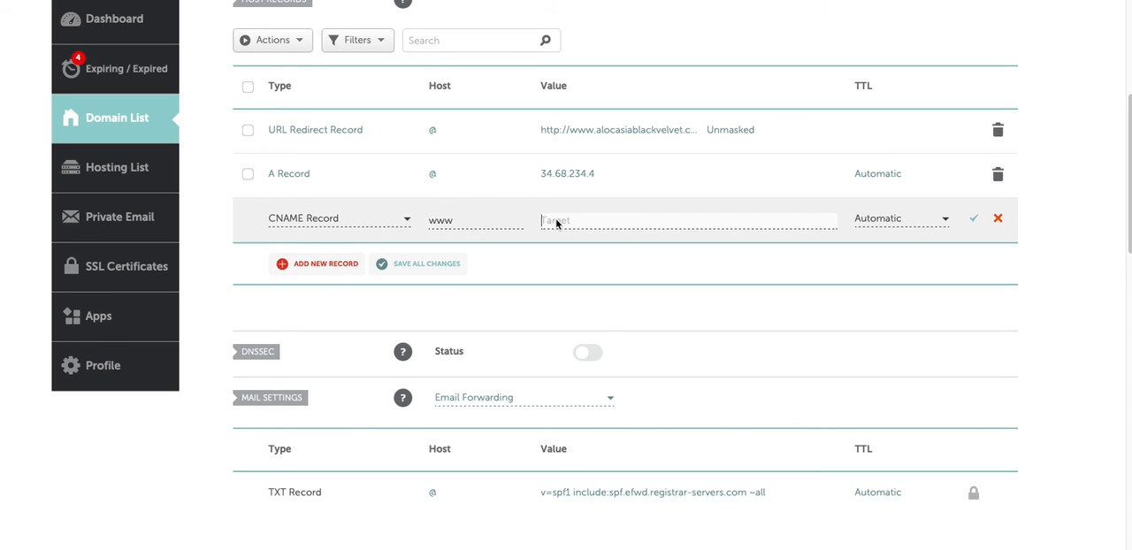
pyautogui.hotkey('ctrl', 'v')
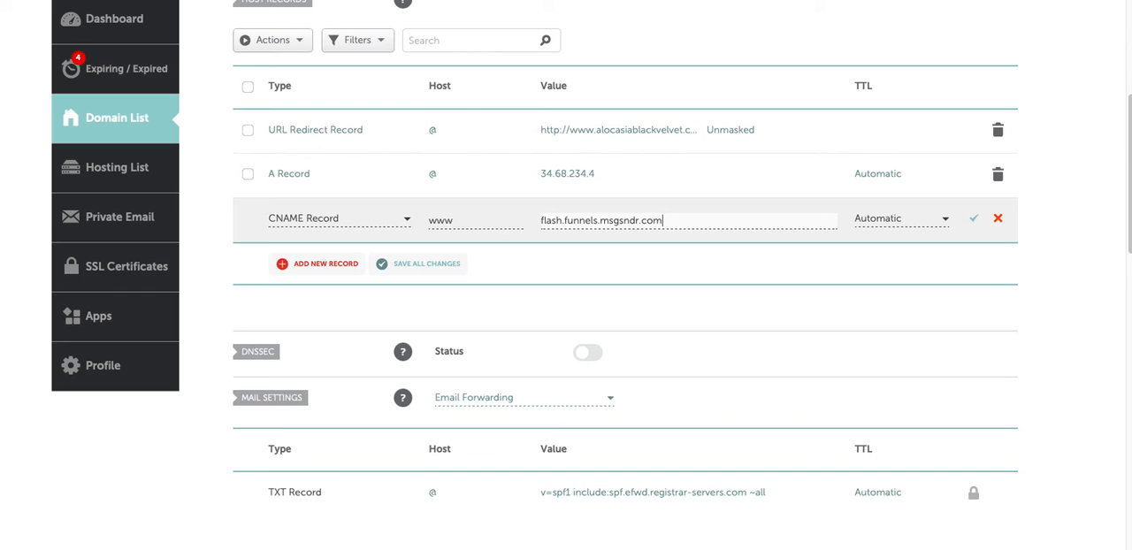
pyautogui.click(974, 219)
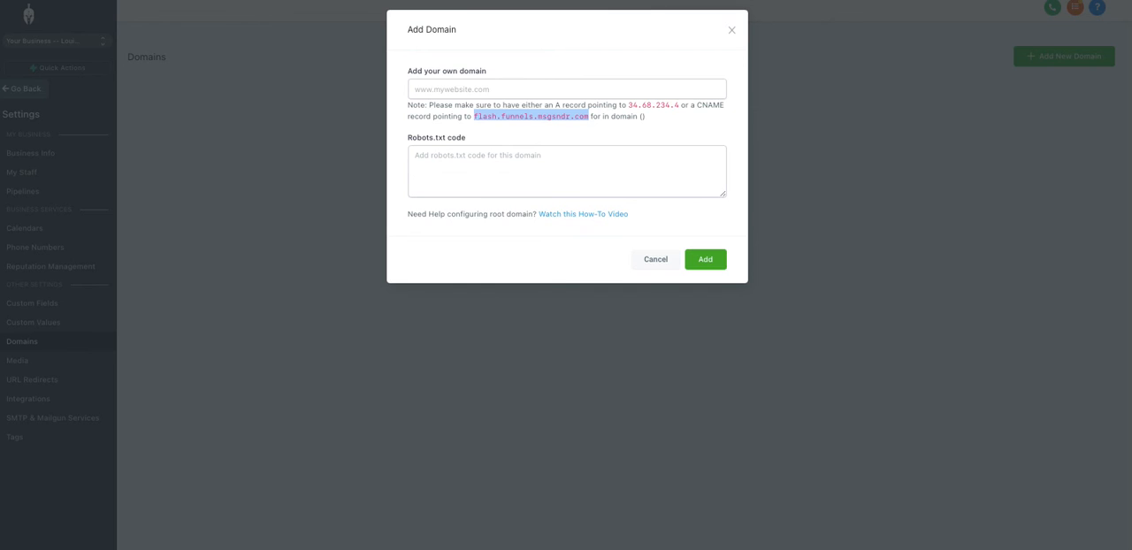
# Copy the domain name from Namecheap and try to add alocasiablackvelvet.com in the Add Domain form.
pyautogui.click(457, 89)
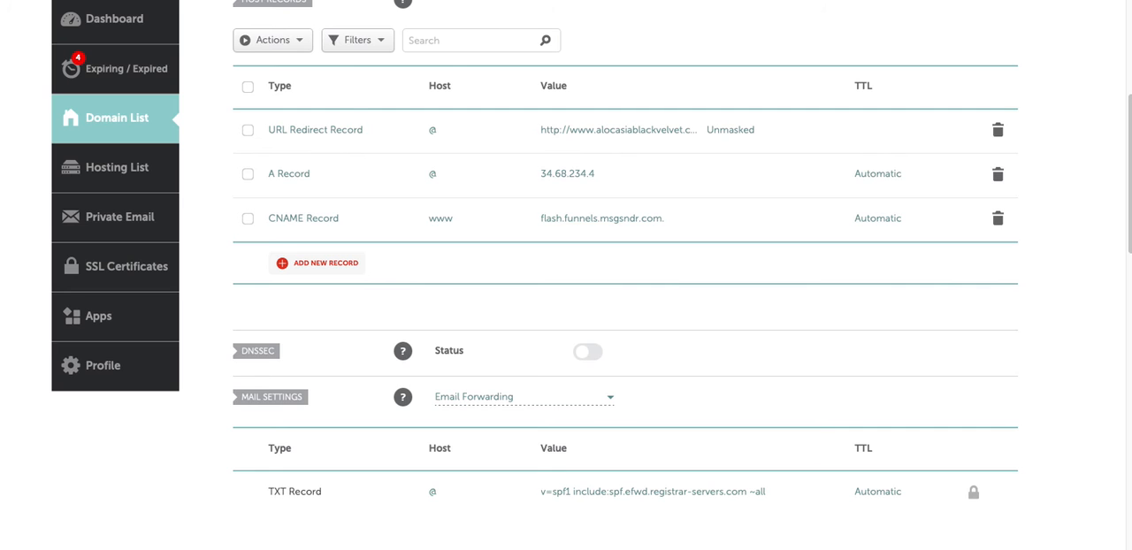
pyautogui.scroll(5, 348, 112)
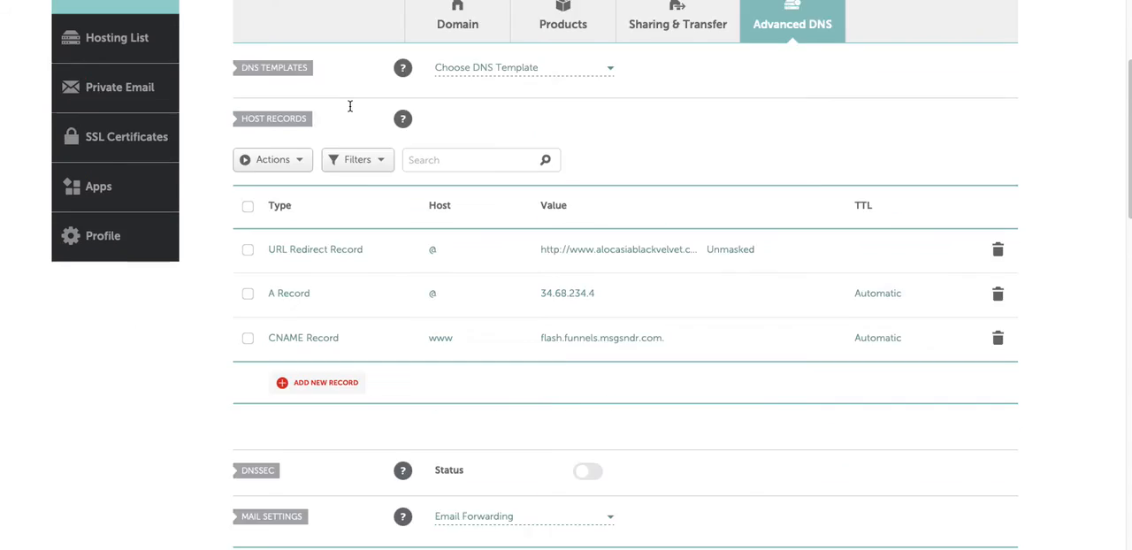
pyautogui.moveTo(471, 89); pyautogui.dragTo(279, 84)
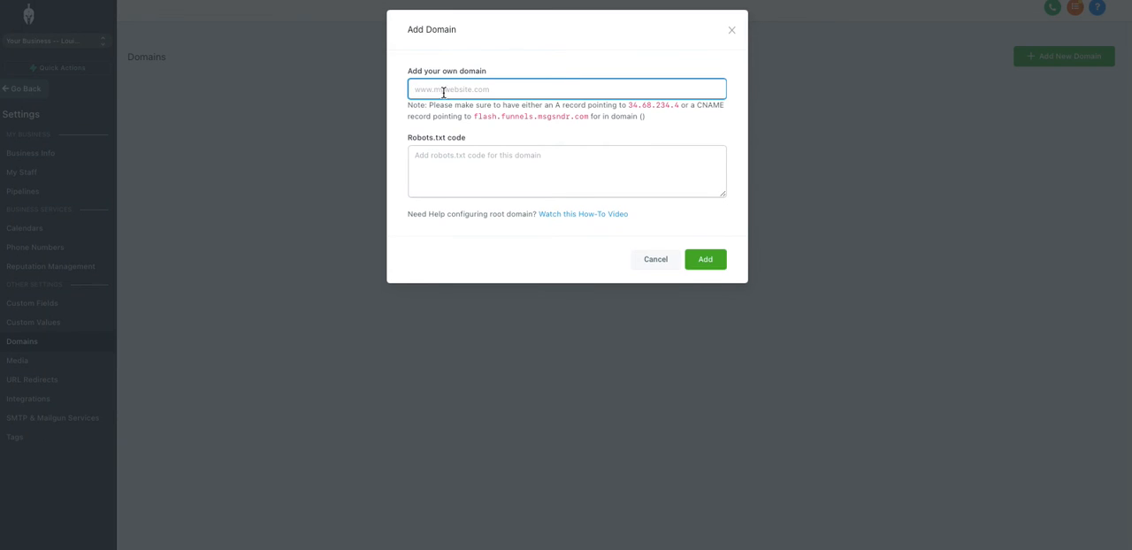
pyautogui.write('alocasiablackvelvet.com')
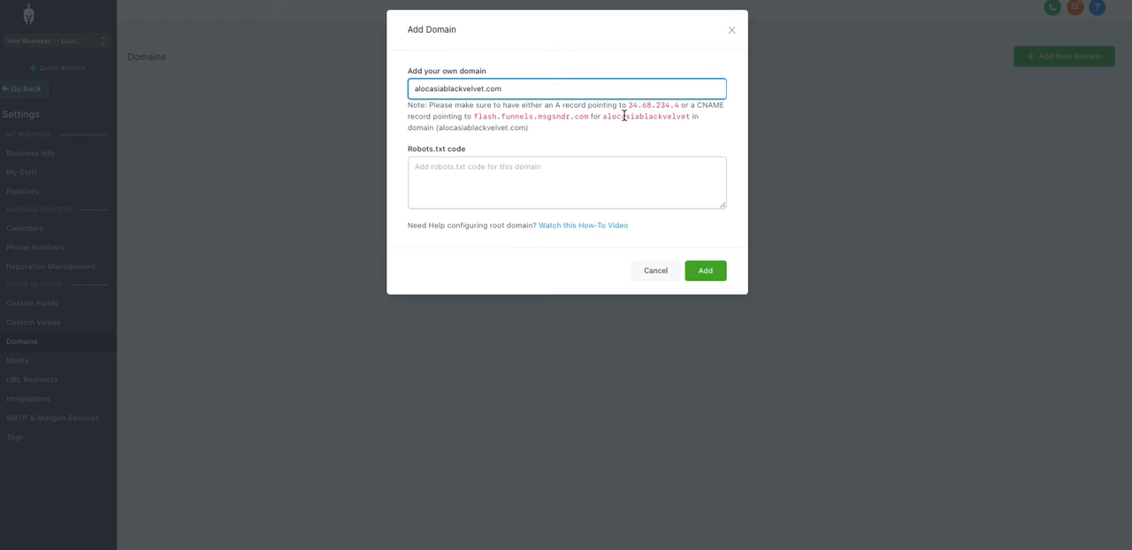
pyautogui.click(705, 272)
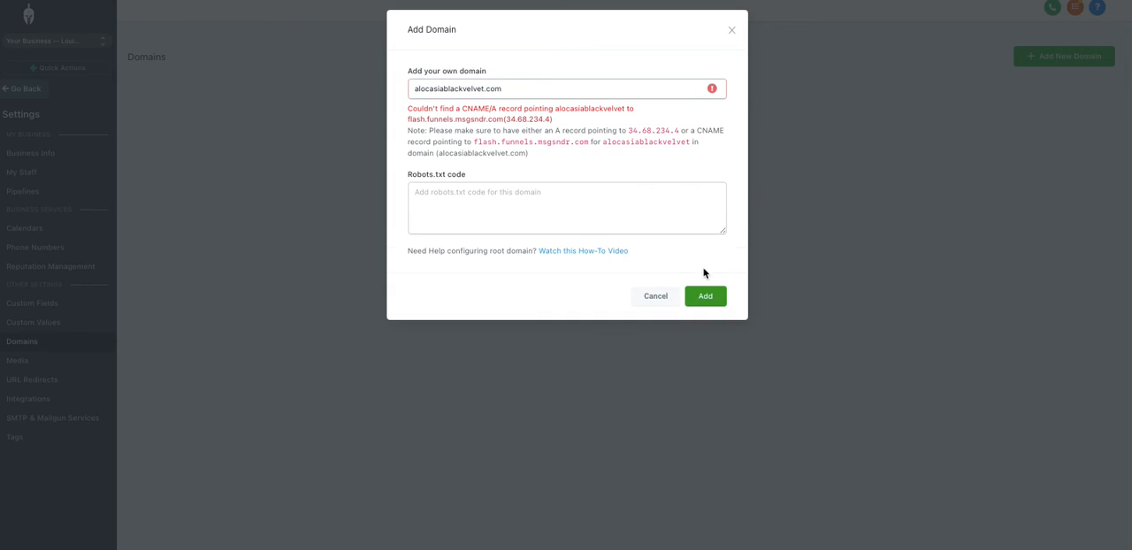
pyautogui.click(413, 90)
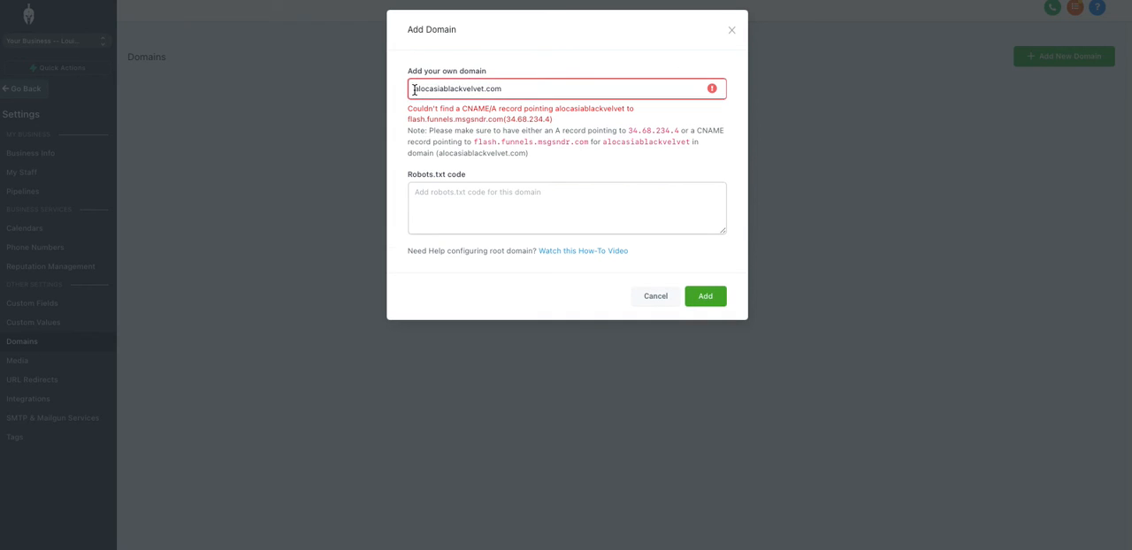
pyautogui.write('www.')
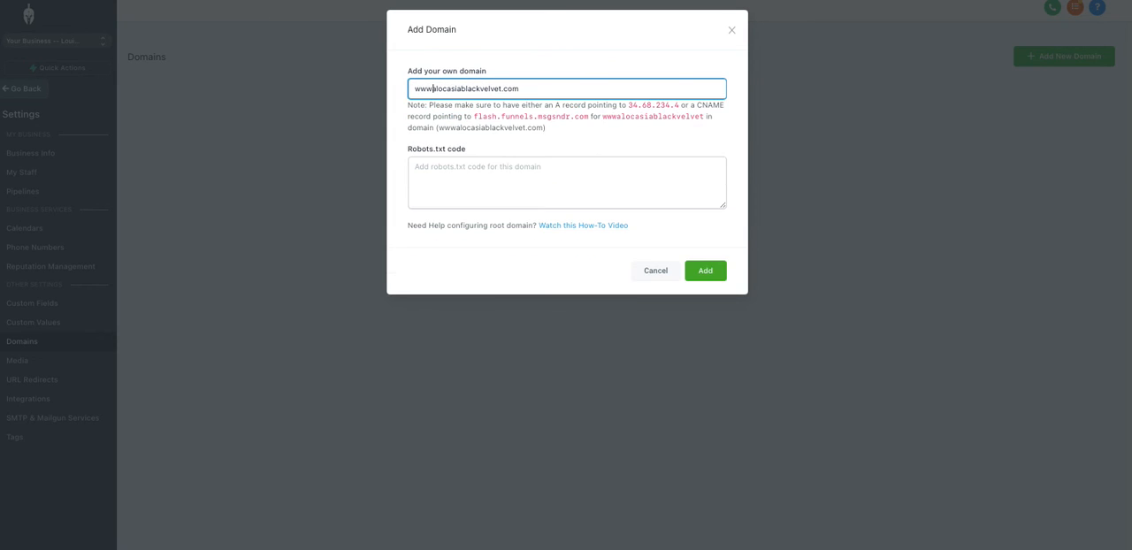
pyautogui.click(697, 271)
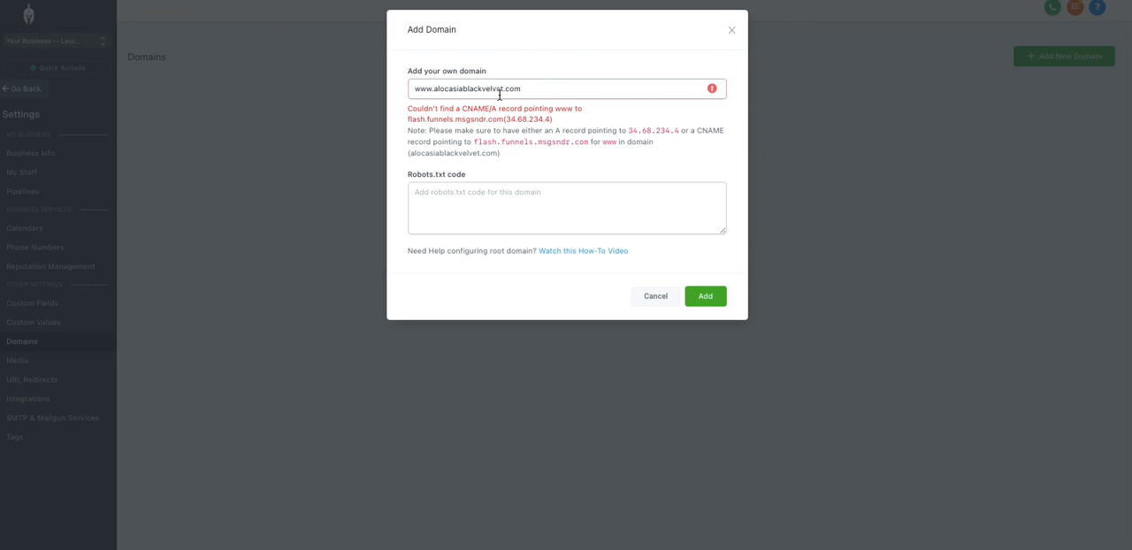
pyautogui.click(539, 88)
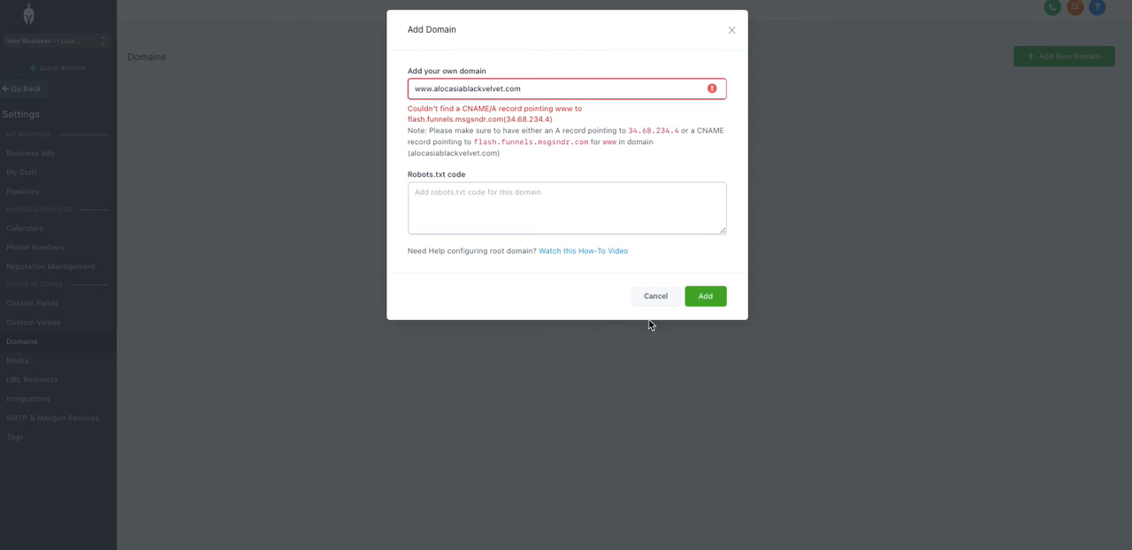
pyautogui.click(703, 296)
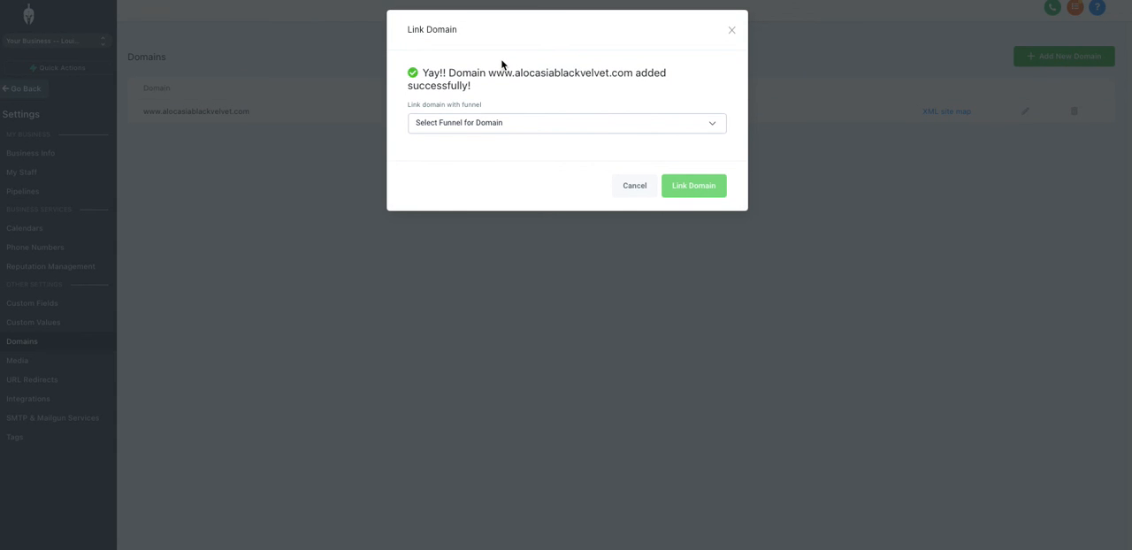
pyautogui.click(487, 130)
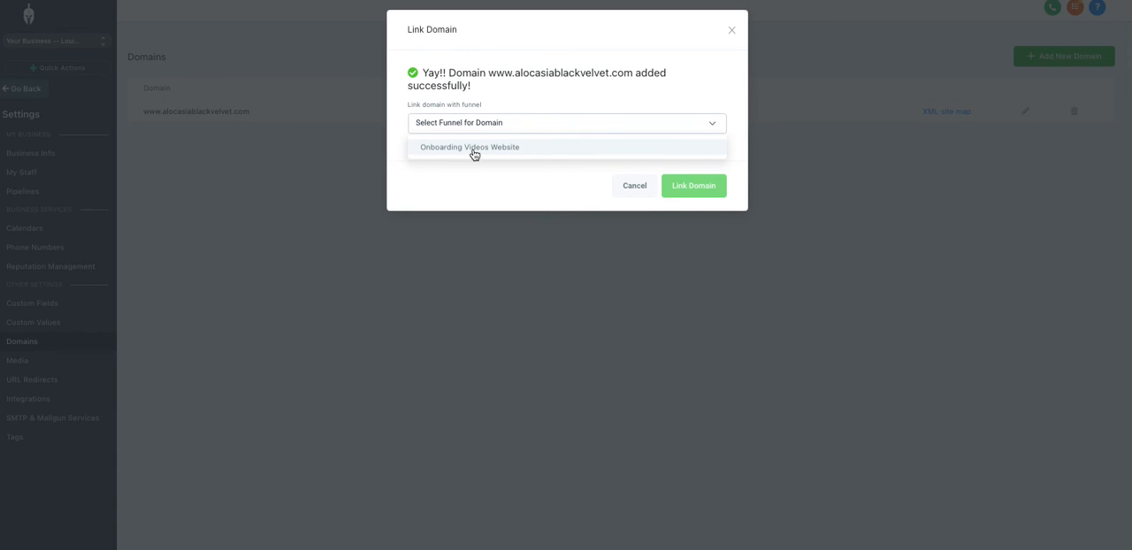
pyautogui.click(741, 51)
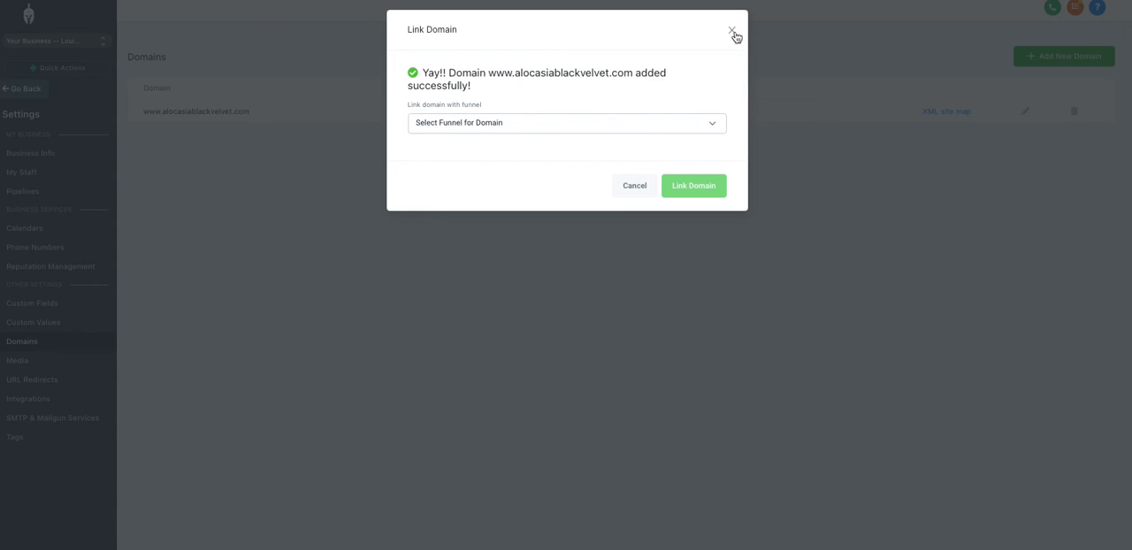
pyautogui.click(635, 187)
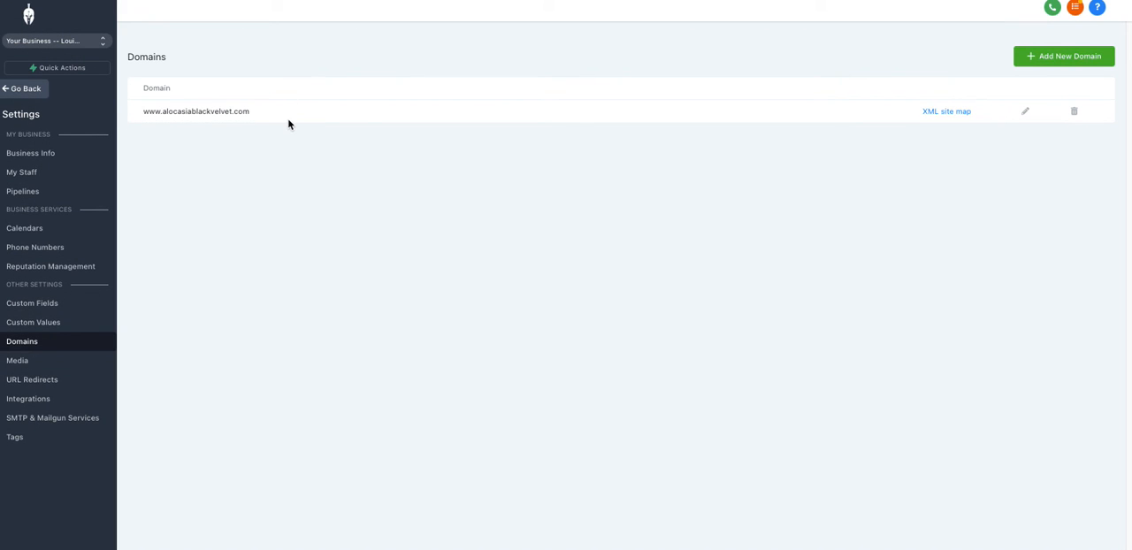
# Add the root domain alocasiablackvelvet.com as a second domain and skip linking it to a funnel.
pyautogui.click(1059, 59)
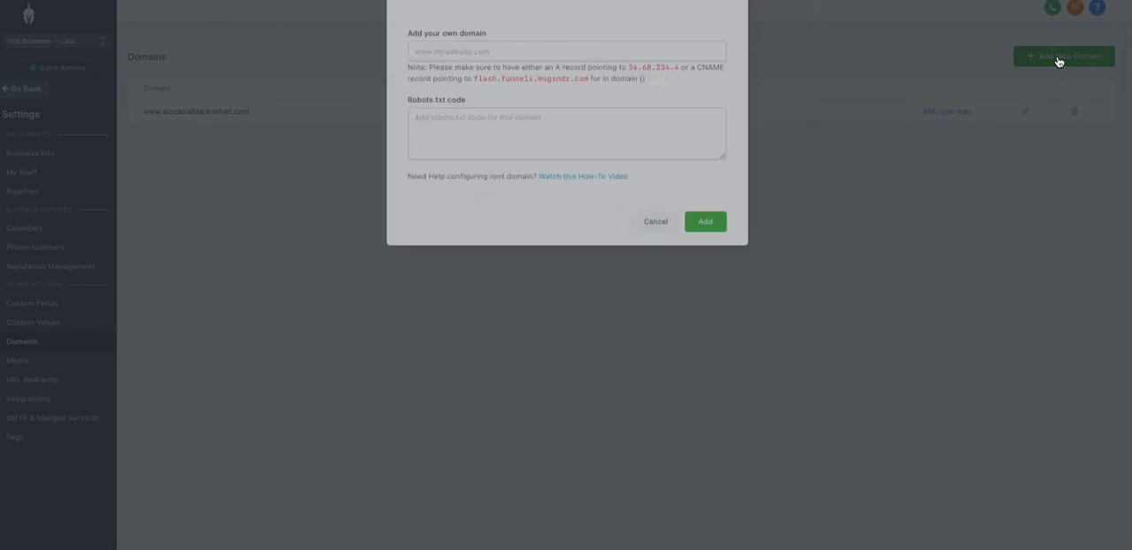
pyautogui.click(458, 89)
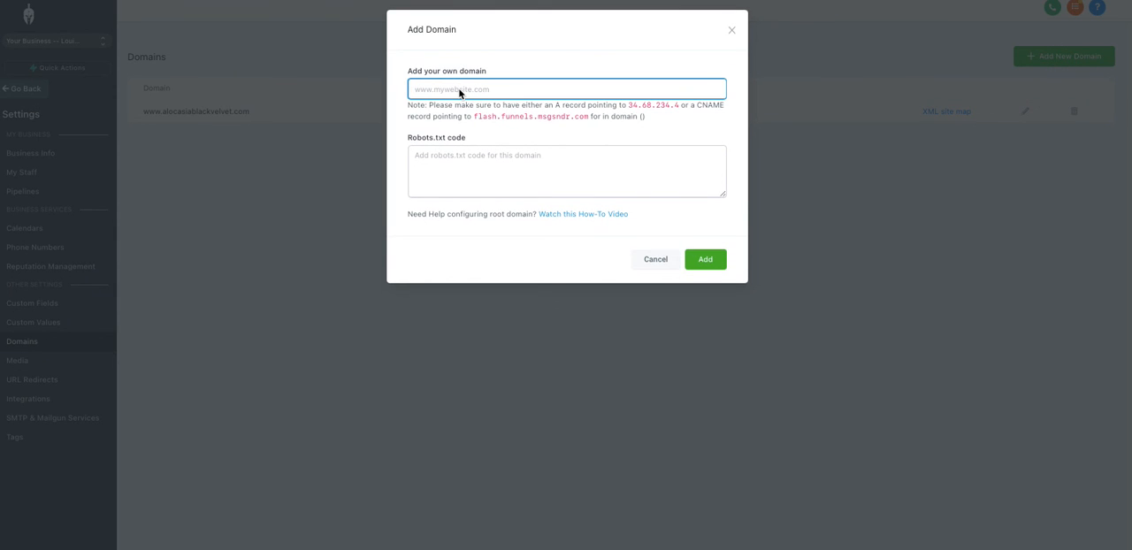
pyautogui.write('alocasiablackvelvet.com')
pyautogui.click(707, 270)
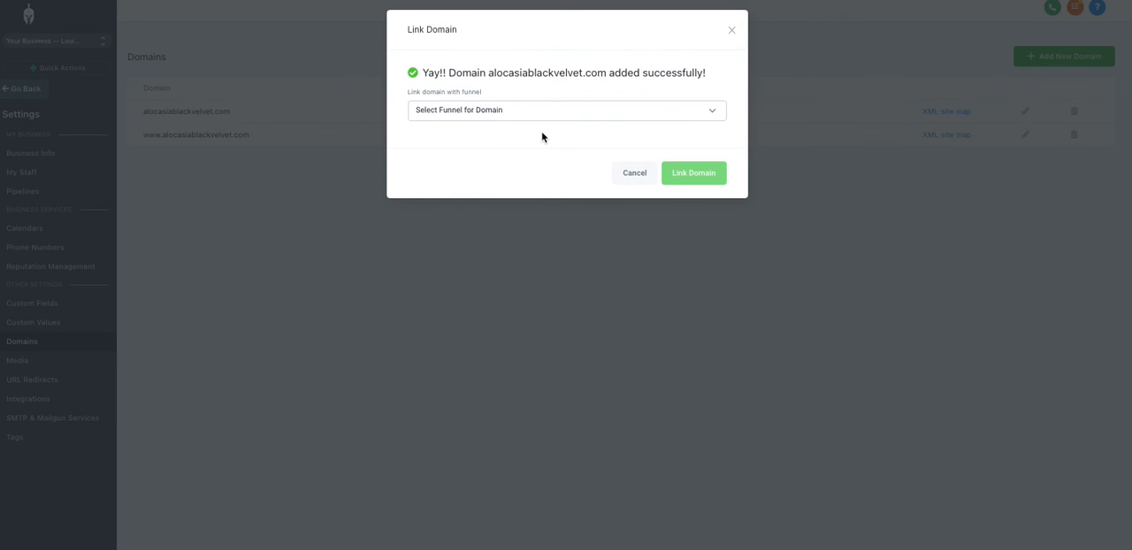
pyautogui.click(731, 30)
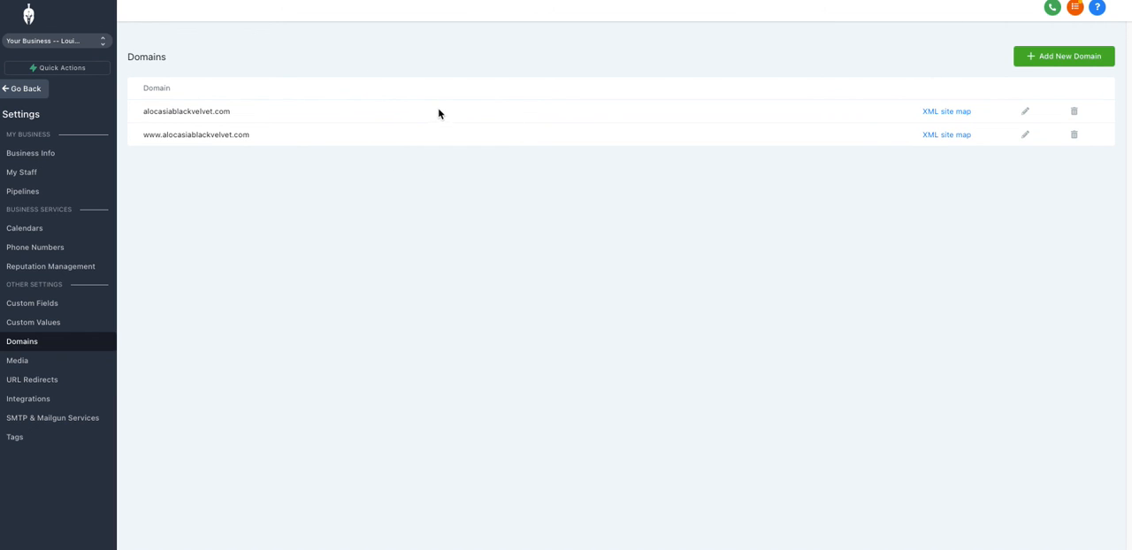
pyautogui.click(1025, 112)
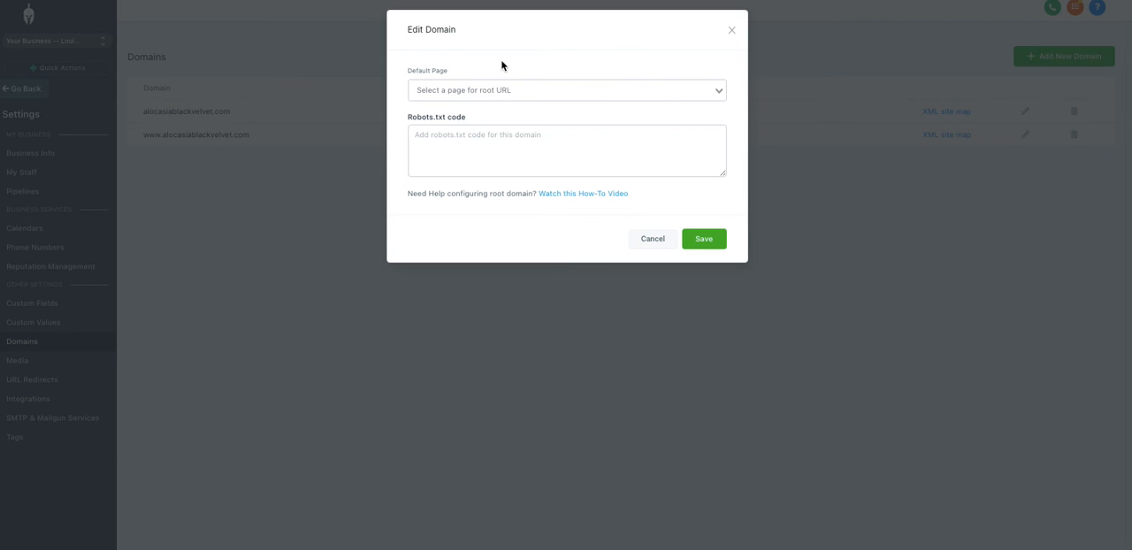
pyautogui.click(463, 95)
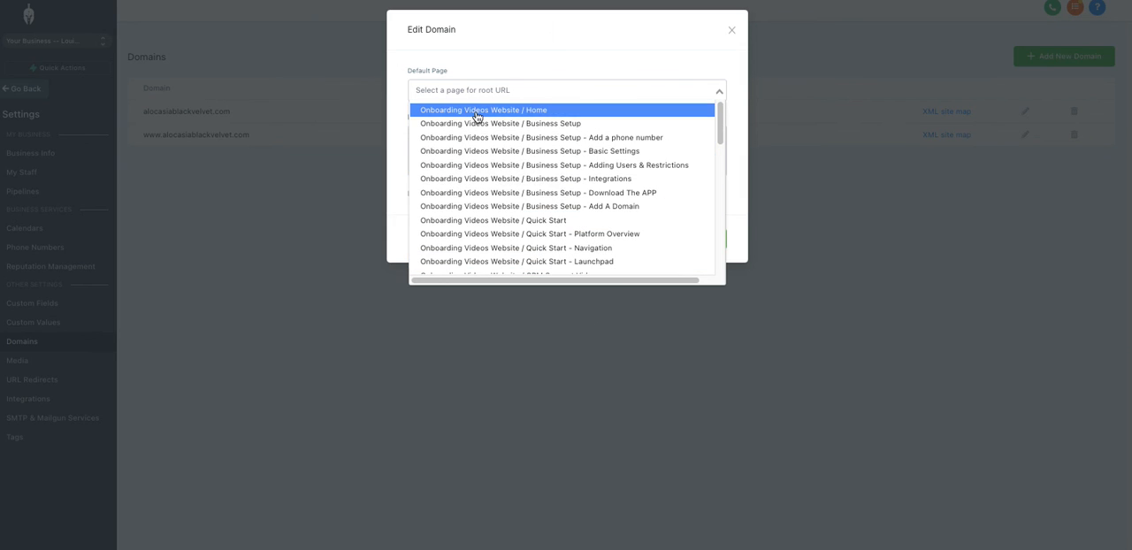
pyautogui.click(473, 110)
pyautogui.click(708, 240)
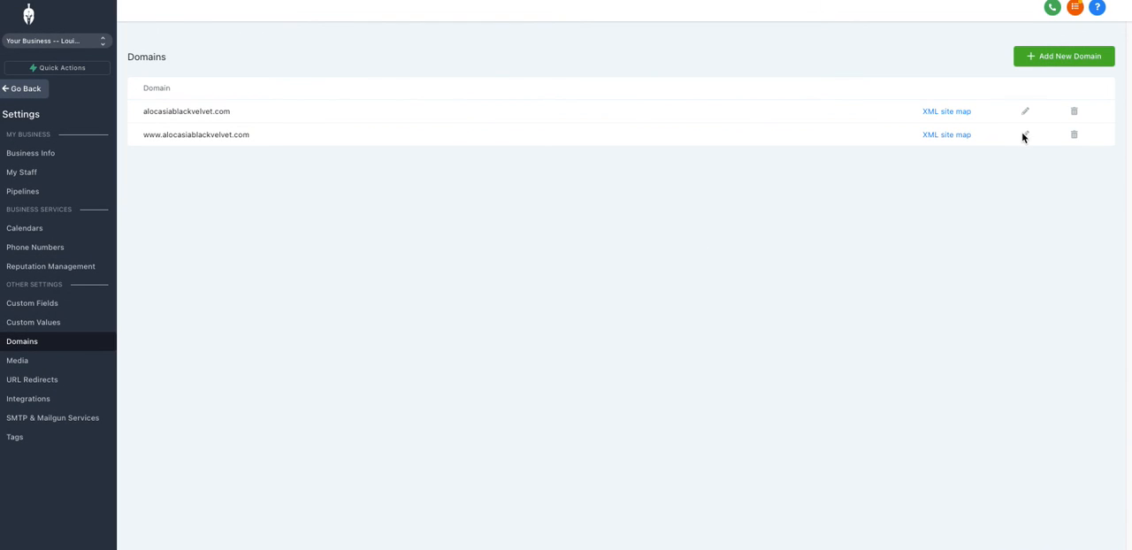
pyautogui.click(1024, 135)
pyautogui.click(554, 90)
pyautogui.click(547, 110)
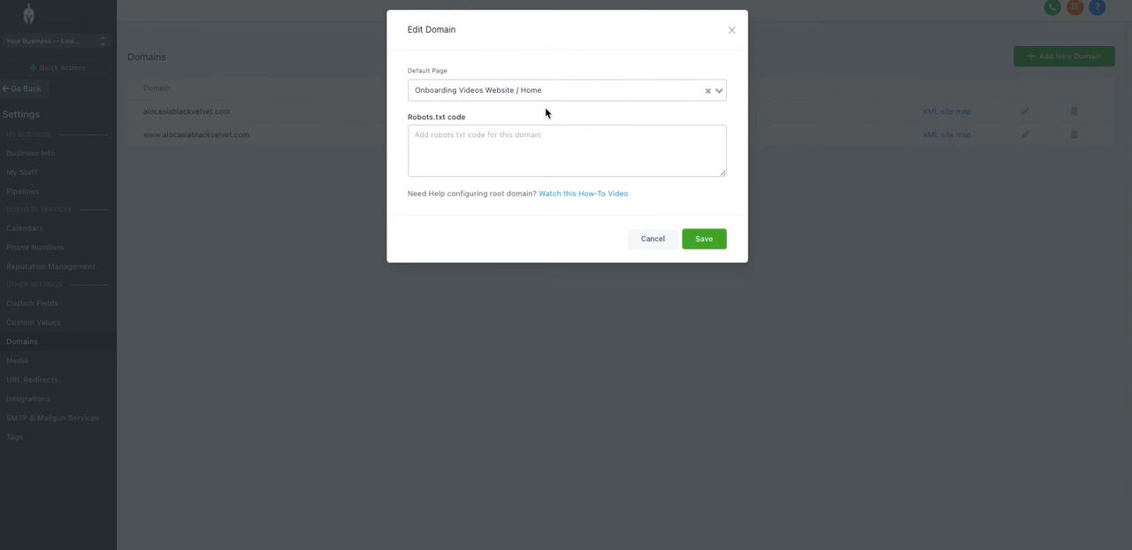
pyautogui.click(707, 245)
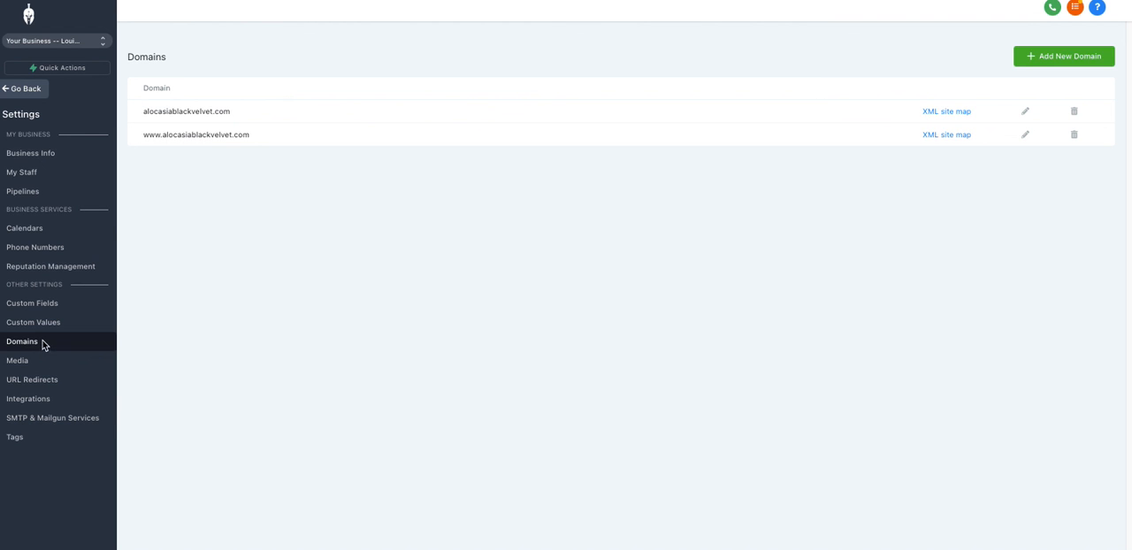
pyautogui.click(30, 92)
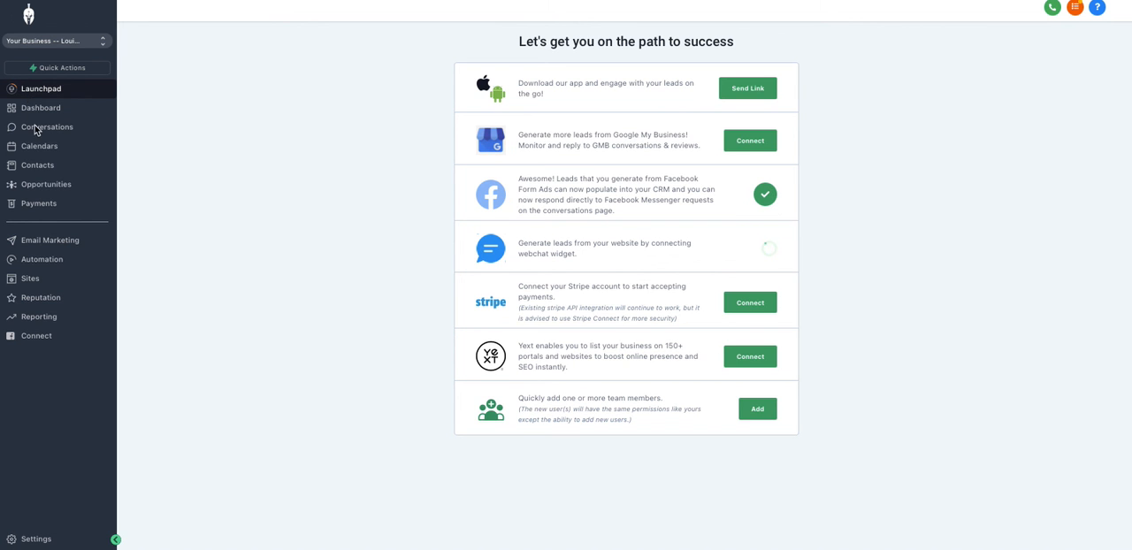
pyautogui.click(32, 279)
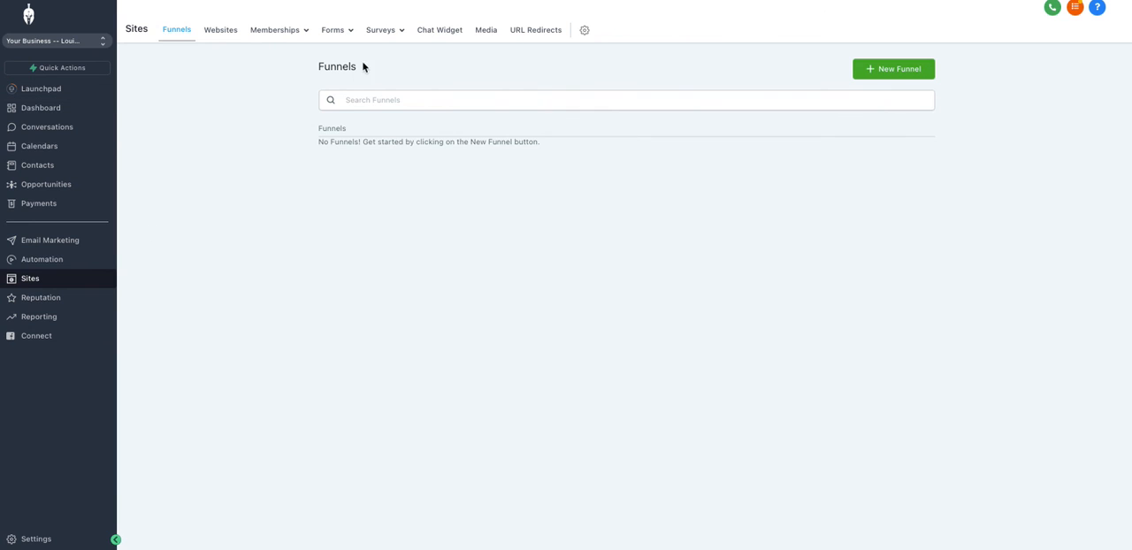
pyautogui.click(225, 33)
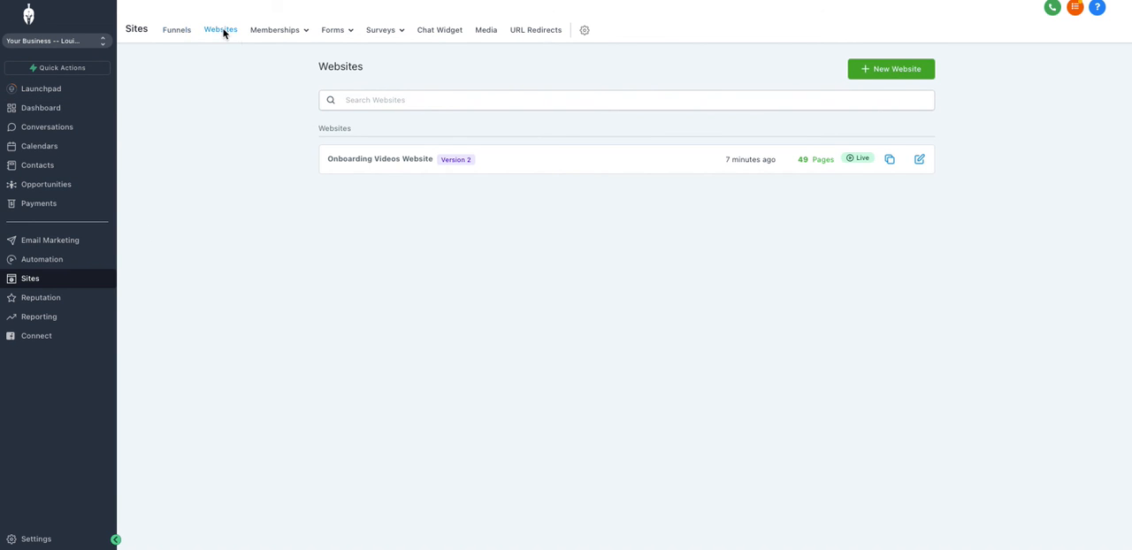
pyautogui.click(377, 161)
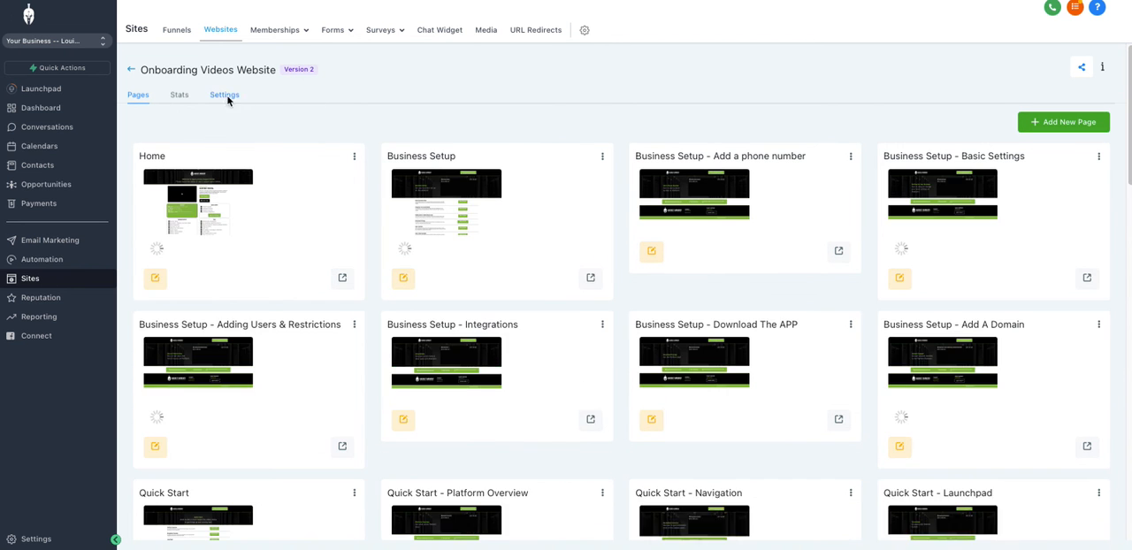
pyautogui.click(227, 97)
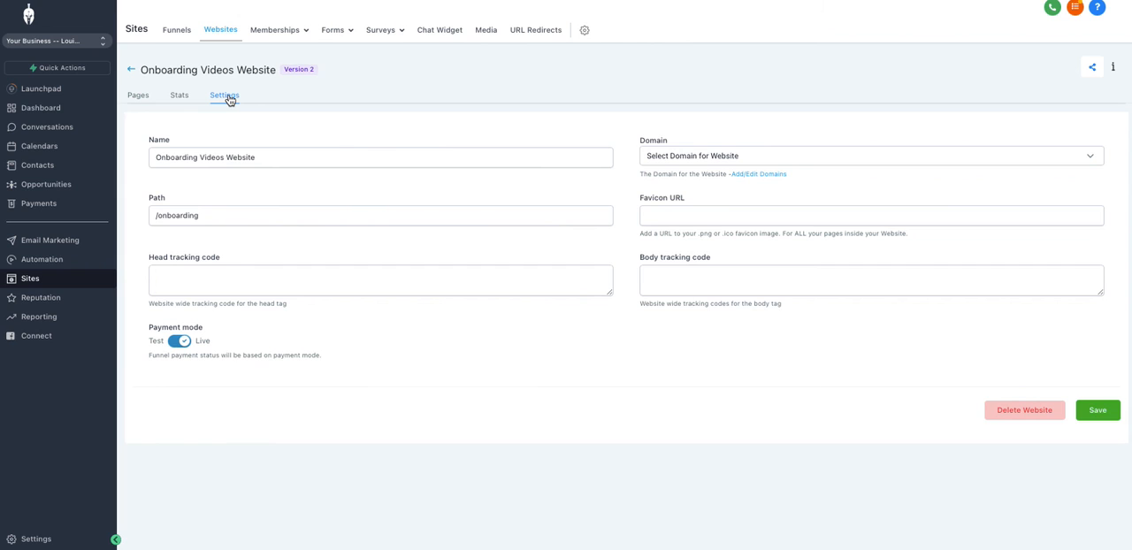
pyautogui.click(779, 157)
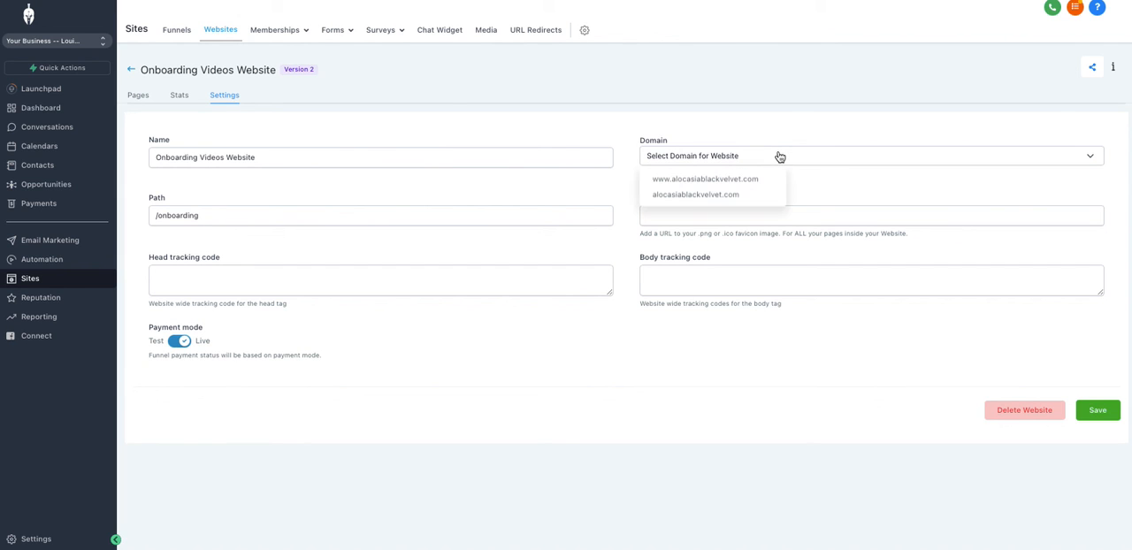
pyautogui.click(689, 180)
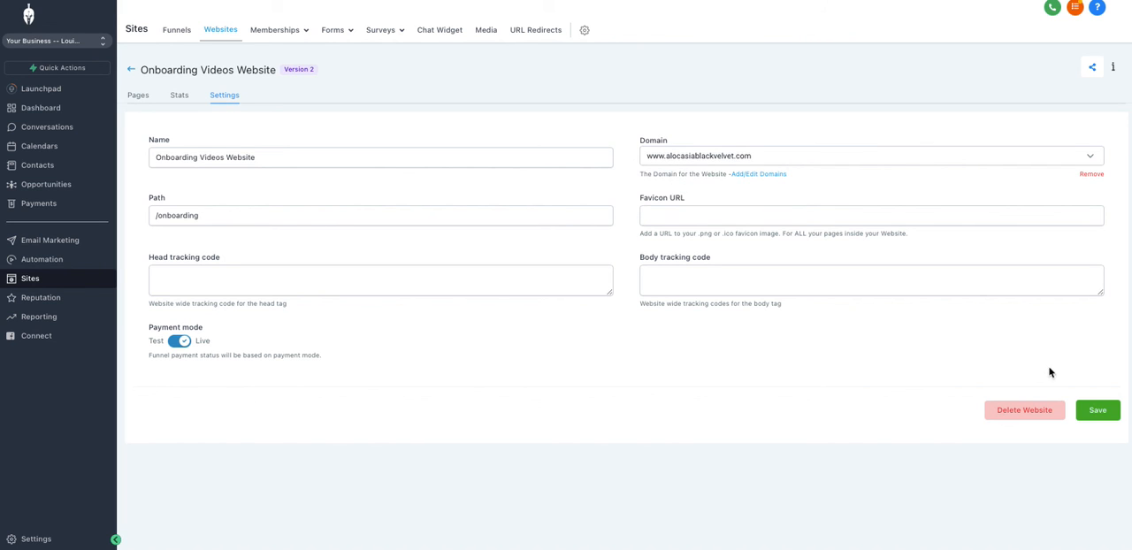
pyautogui.click(1094, 410)
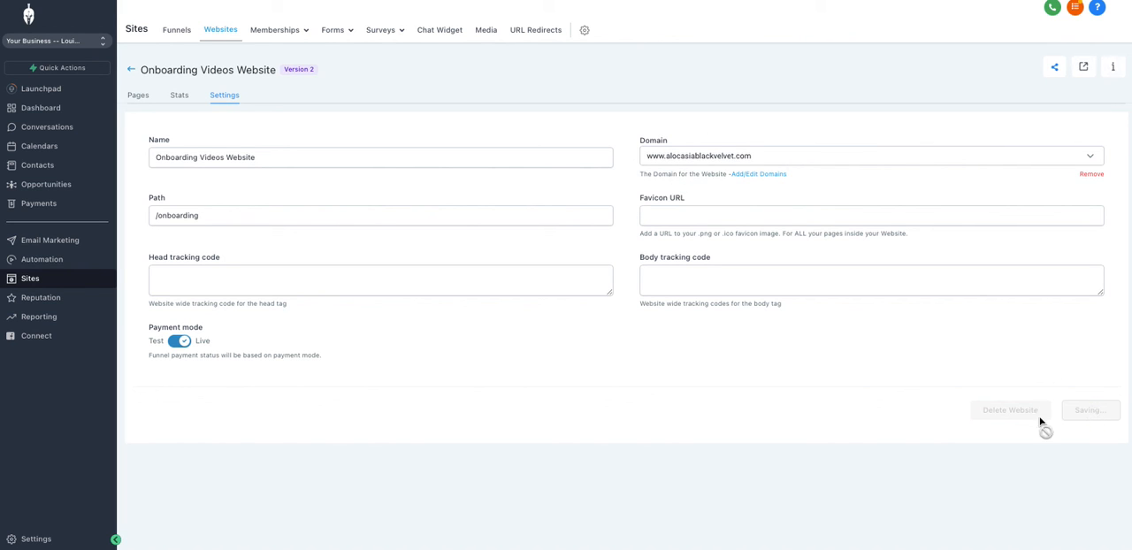